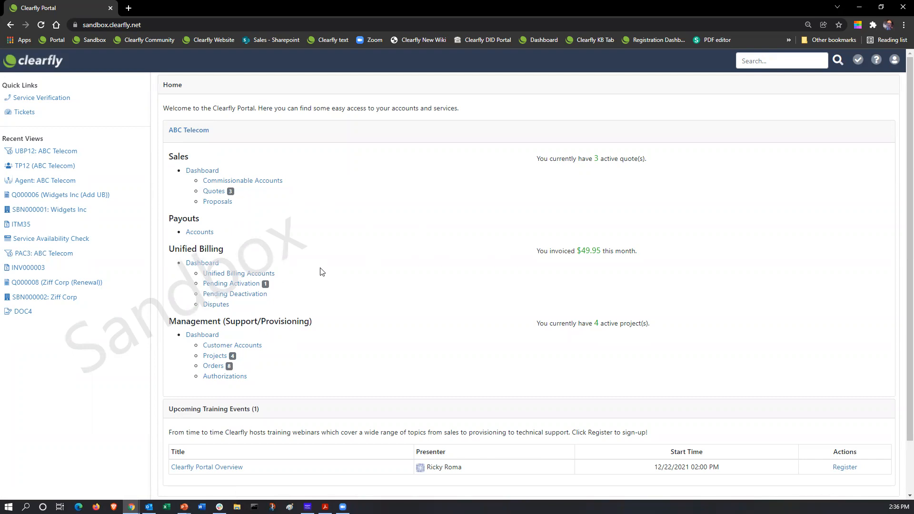
Open ABC Telecom's UBP12 unified billing overview and bring up its Manage Cost Tracking settings
{"action": "left_click", "coordinate": [199, 266]}
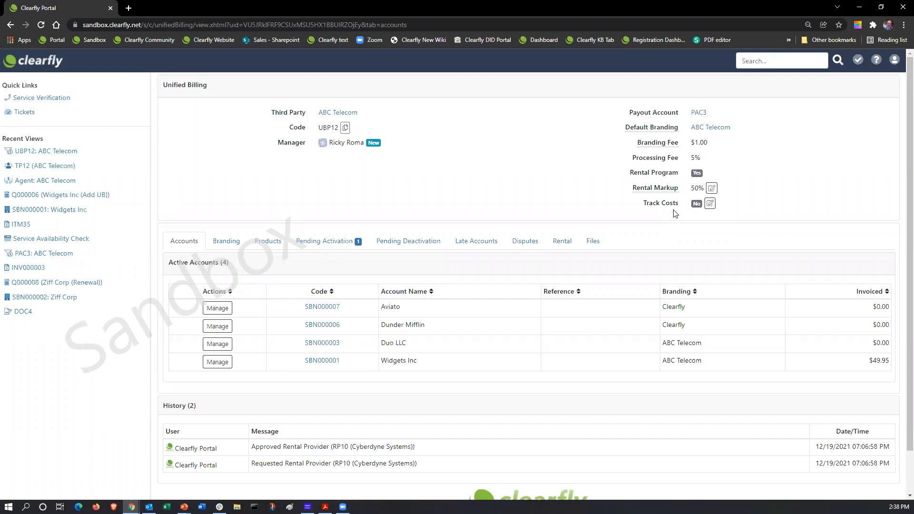
{"action": "left_click", "coordinate": [709, 205]}
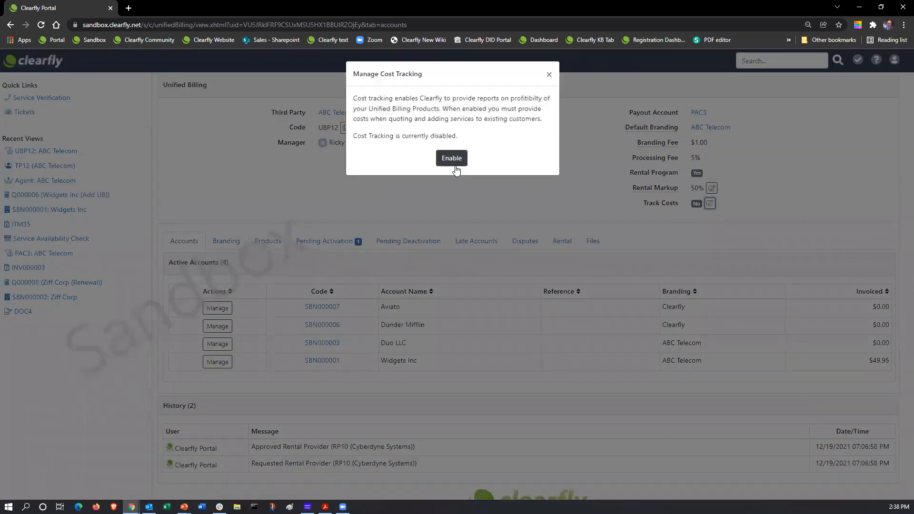
Enable Track Costs for UBP12, then open the Dunder Mifflin account's Unified Billing Authorization page
{"action": "left_click", "coordinate": [548, 74]}
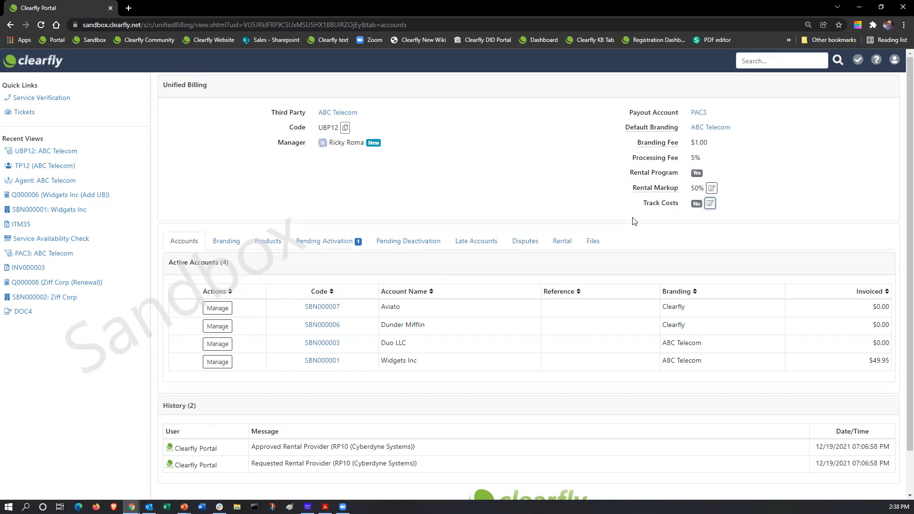
{"action": "left_click", "coordinate": [710, 204]}
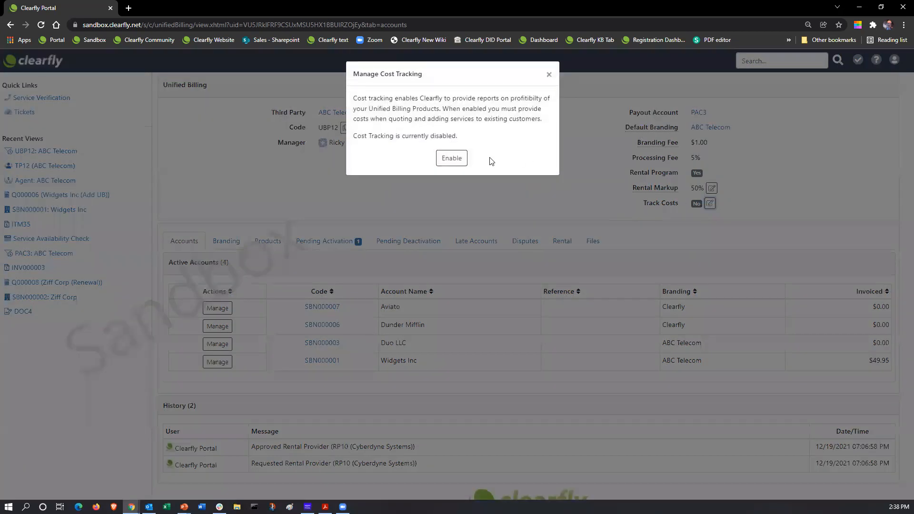
{"action": "left_click", "coordinate": [455, 160]}
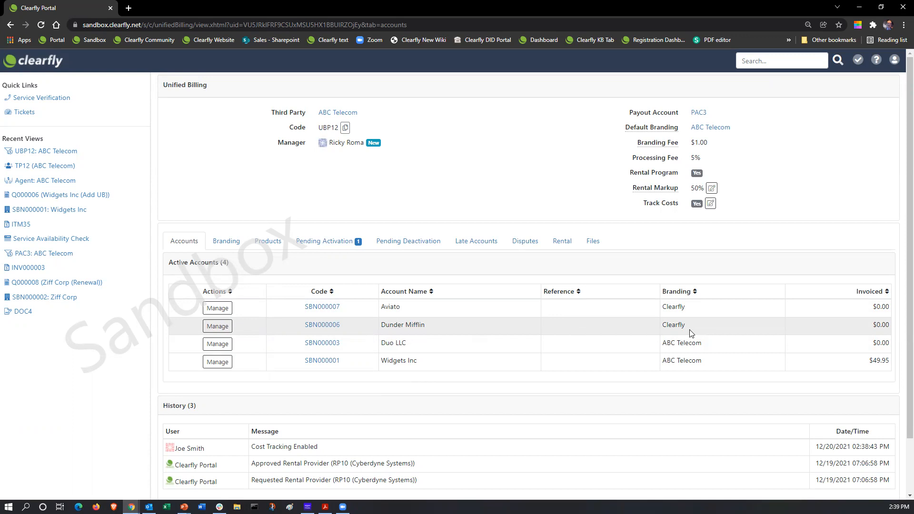
{"action": "left_click", "coordinate": [219, 328]}
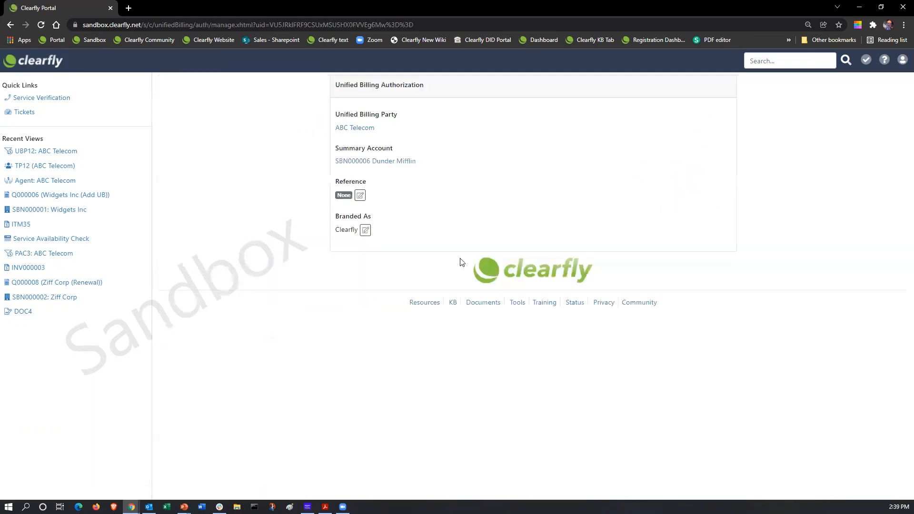
Change Dunder Mifflin's branding from Clearfly to ABC Telecom and return to the UBP12 overview
{"action": "left_click", "coordinate": [367, 230]}
{"action": "left_click", "coordinate": [404, 165]}
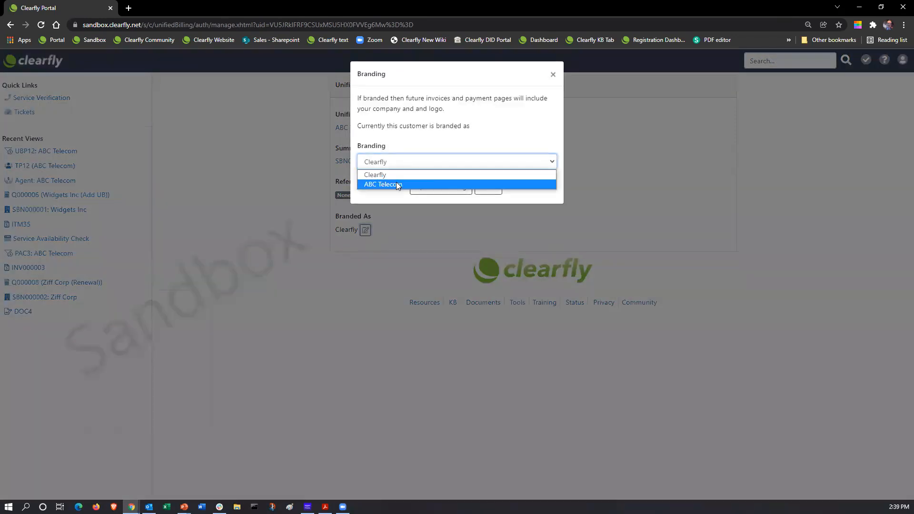
{"action": "left_click", "coordinate": [392, 185]}
{"action": "left_click", "coordinate": [441, 188]}
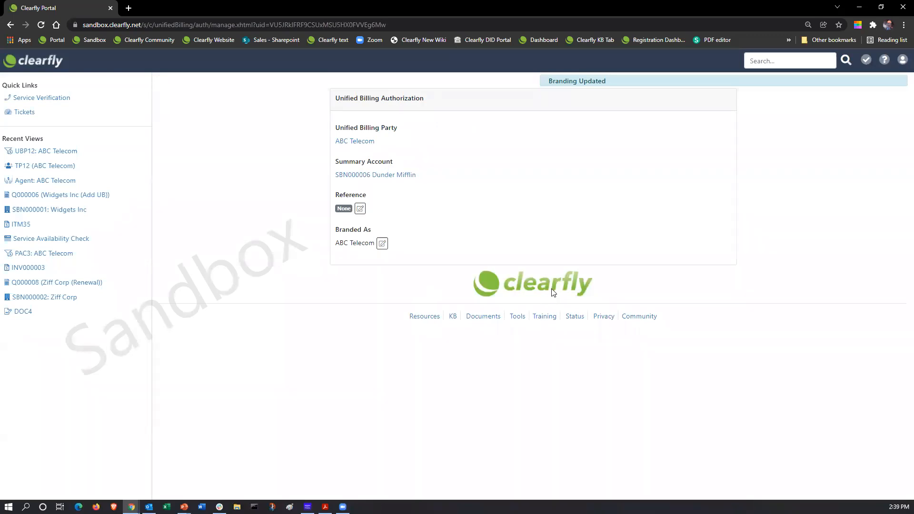
{"action": "left_click", "coordinate": [353, 142]}
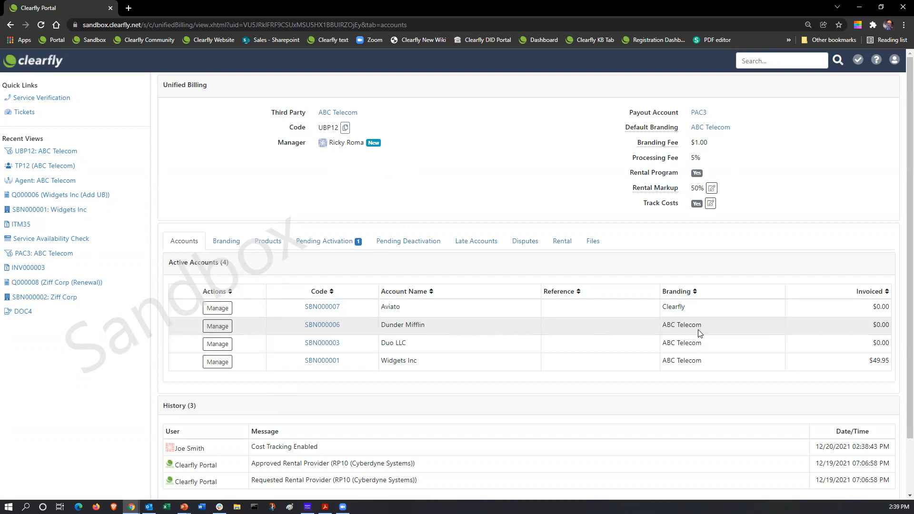
Review the UBB1 branding option and its actions, then list UBP12's billing products
{"action": "left_click", "coordinate": [234, 242]}
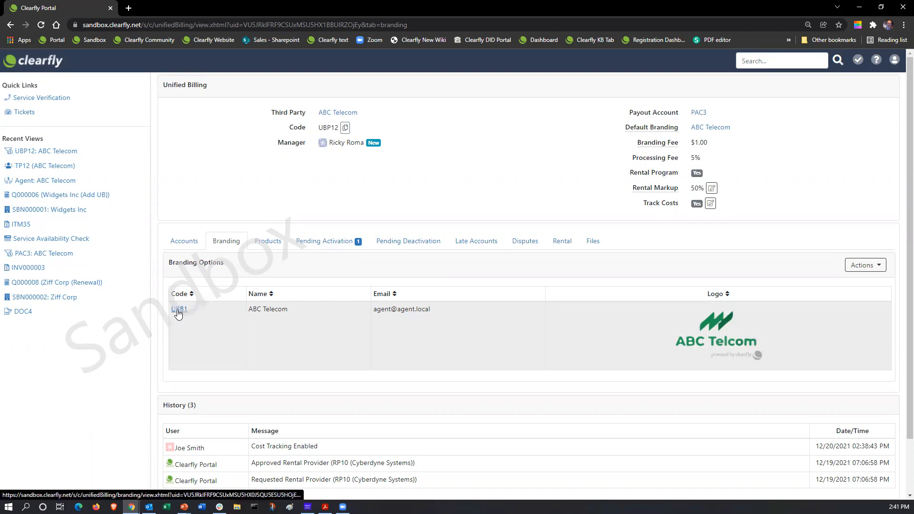
{"action": "left_click", "coordinate": [180, 309]}
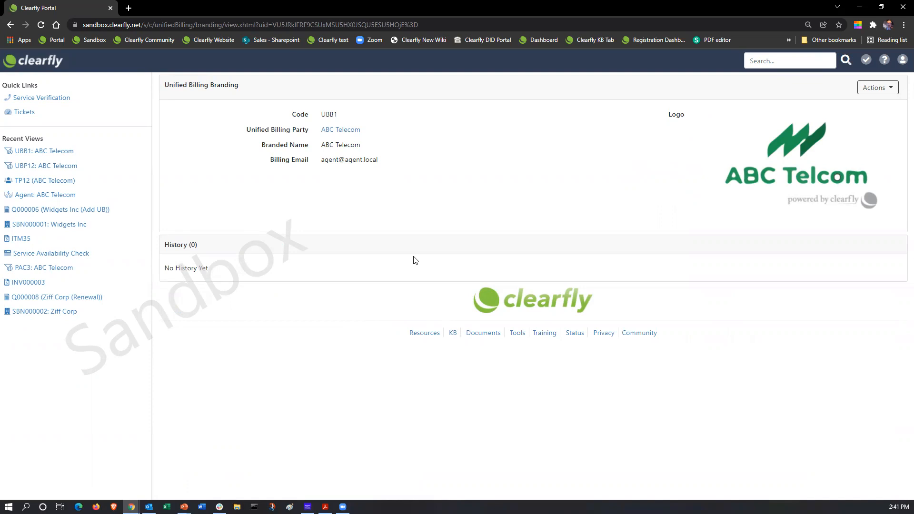
{"action": "left_click", "coordinate": [10, 25]}
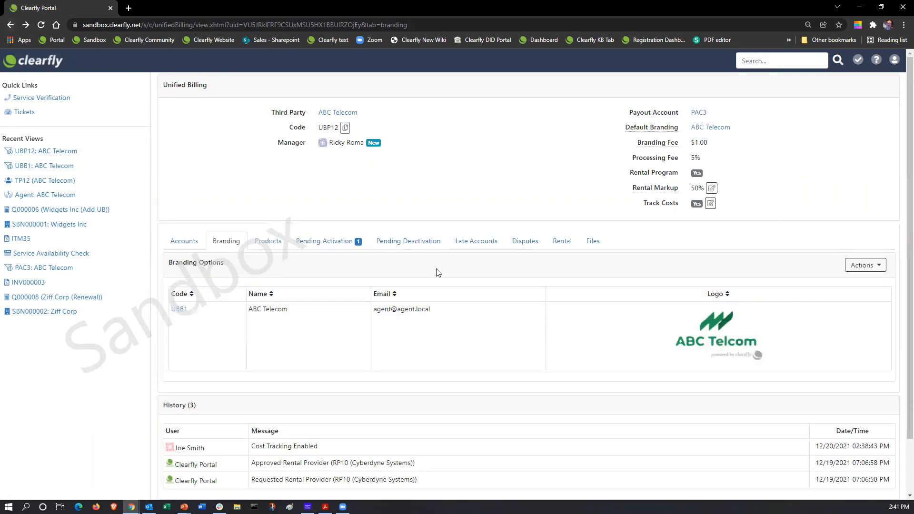
{"action": "left_click", "coordinate": [880, 268]}
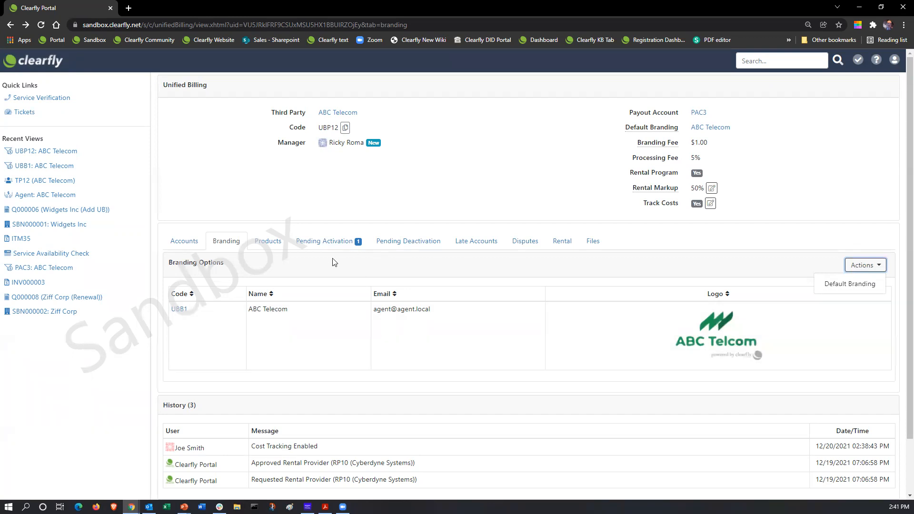
{"action": "left_click", "coordinate": [270, 245]}
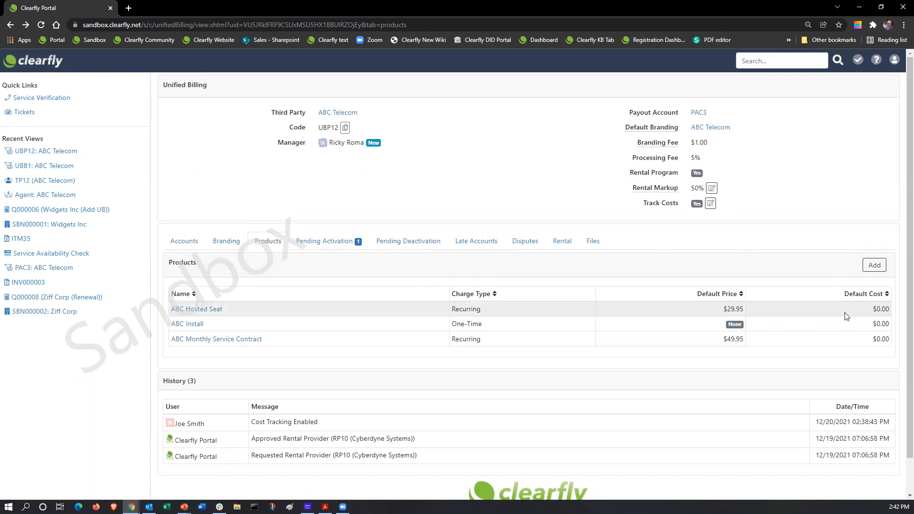
Start a new One-Time billing product and name it 'DLink 24 Port POE Switch'
{"action": "left_click", "coordinate": [878, 272]}
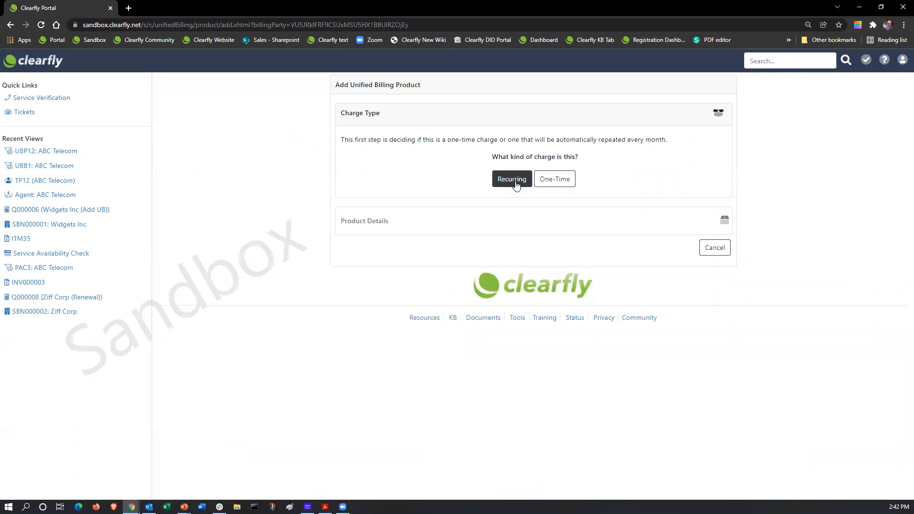
{"action": "left_click", "coordinate": [545, 178]}
{"action": "left_click", "coordinate": [386, 221]}
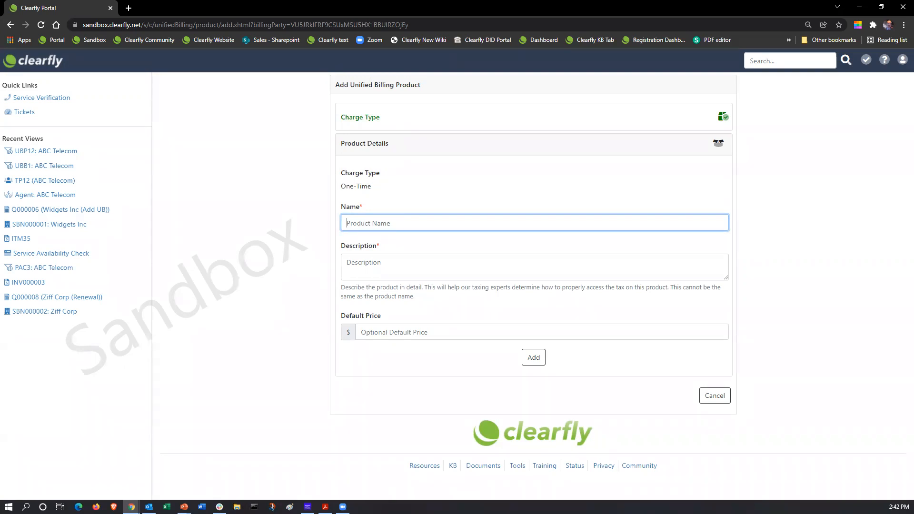
{"action": "type", "text": "DLink 24 Port POE -"}
{"action": "type", "text": "-"}
{"action": "key", "text": "BackSpace"}
{"action": "type", "text": "SW"}
{"action": "key", "text": "BackSpace"}
{"action": "key", "text": "BackSpace"}
{"action": "type", "text": "Switch"}
Remove the DLink brand so the product name reads '24 Port POE Switch'
{"action": "left_click_drag", "start_coordinate": [367, 224], "coordinate": [341, 225]}
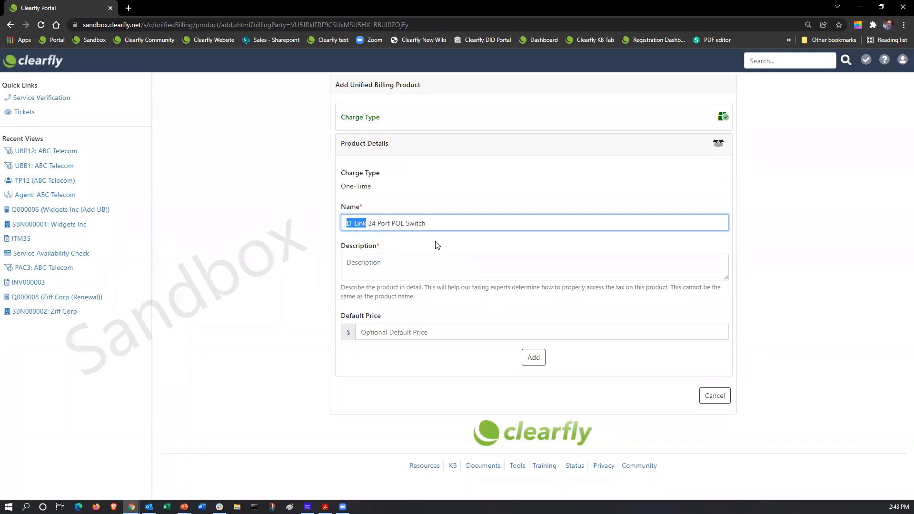
{"action": "key", "text": "BackSpace"}
{"action": "key", "text": "Delete"}
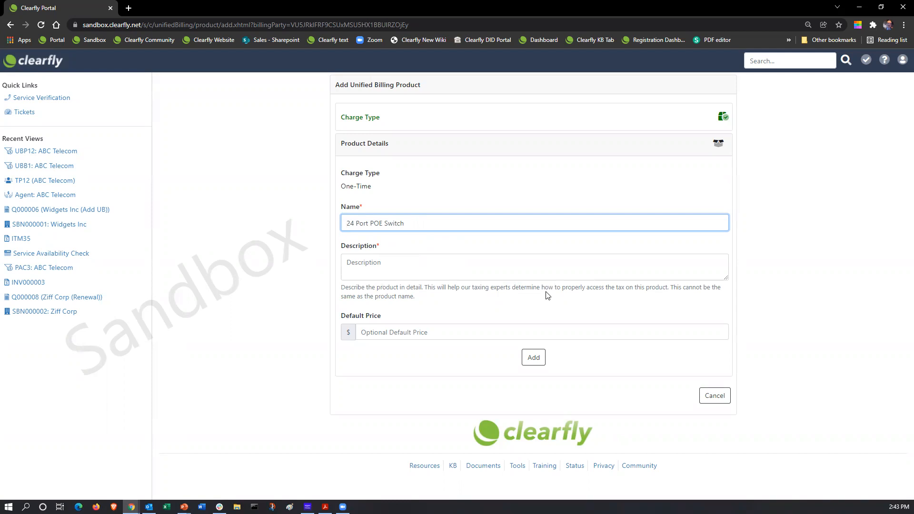
{"action": "left_click", "coordinate": [390, 269]}
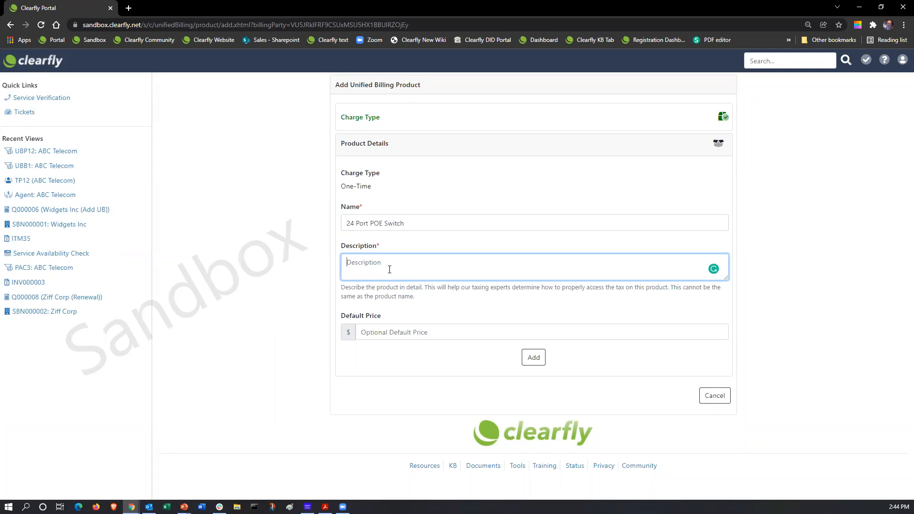
Enter the description 'Hardware, Software, Service / Labor, License, Managed Services', correcting typos along the way
{"action": "type", "text": "Hardware, Software, Service / License3"}
{"action": "key", "text": "BackSpace"}
{"action": "key", "text": "BackSpace"}
{"action": "key", "text": "BackSpace"}
{"action": "key", "text": "BackSpace"}
{"action": "key", "text": "BackSpace"}
{"action": "key", "text": "BackSpace"}
{"action": "key", "text": "BackSpace"}
{"action": "type", "text": "Labor, Linc"}
{"action": "key", "text": "BackSpace"}
{"action": "key", "text": "BackSpace"}
{"action": "type", "text": "cens"}
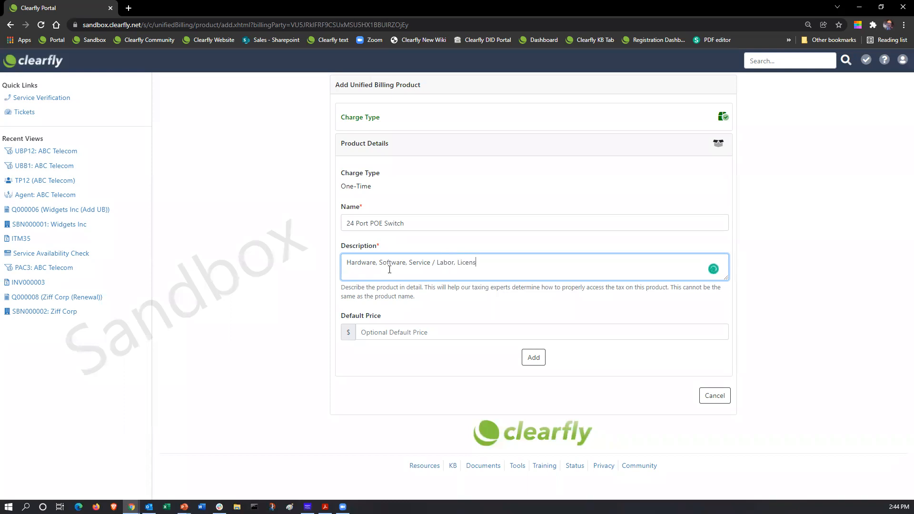
{"action": "type", "text": "e, Managed Services"}
Add a second description line reading 'Hardware - 24 Port POE Switch'
{"action": "left_click_drag", "start_coordinate": [346, 262], "coordinate": [546, 261]}
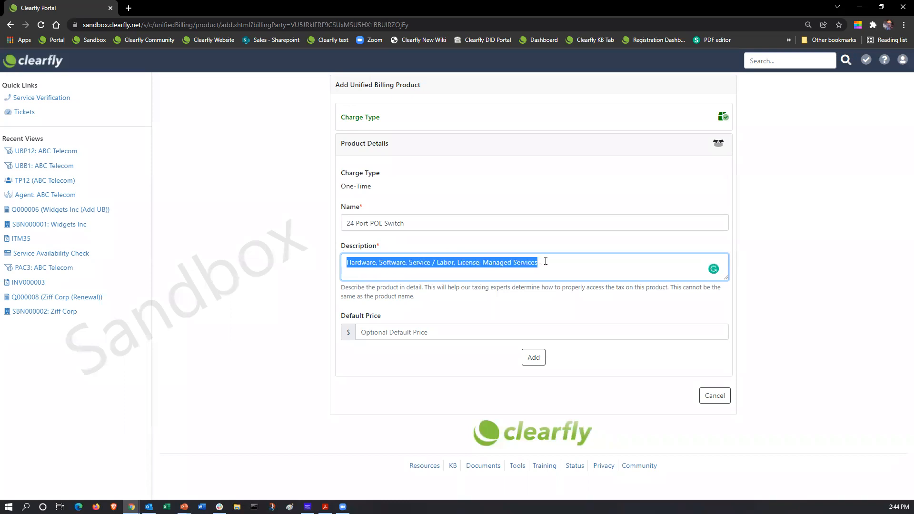
{"action": "left_click", "coordinate": [546, 263]}
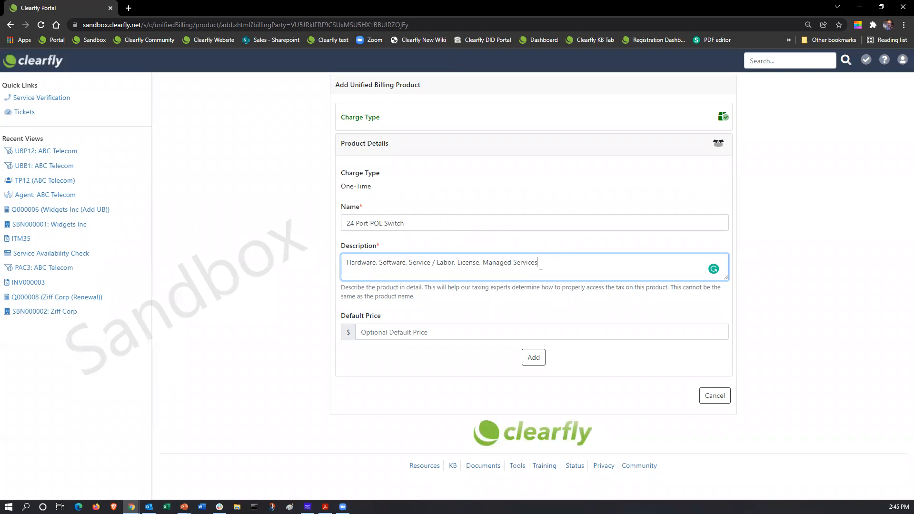
{"action": "key", "text": "Return"}
{"action": "type", "text": "Hardware - Data Switch"}
{"action": "left_click_drag", "start_coordinate": [346, 262], "coordinate": [540, 262]}
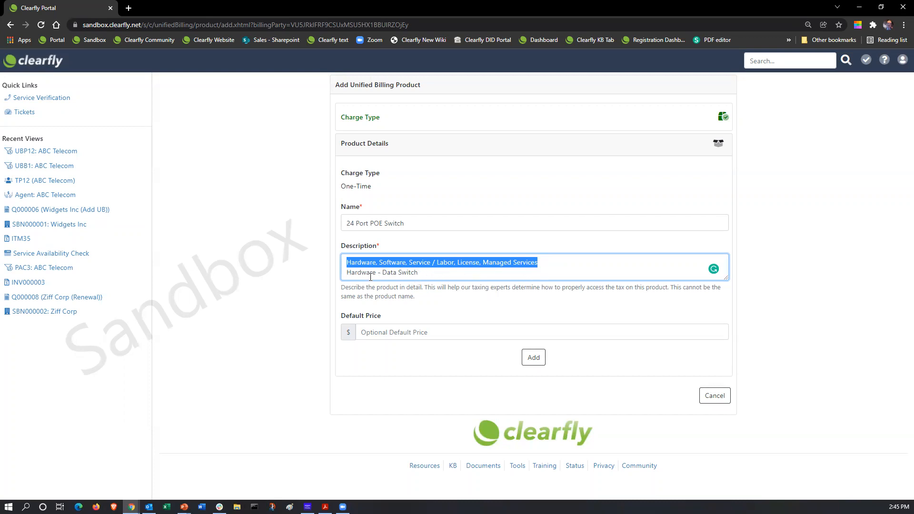
{"action": "left_click_drag", "start_coordinate": [425, 273], "coordinate": [387, 275]}
{"action": "type", "text": "24 P"}
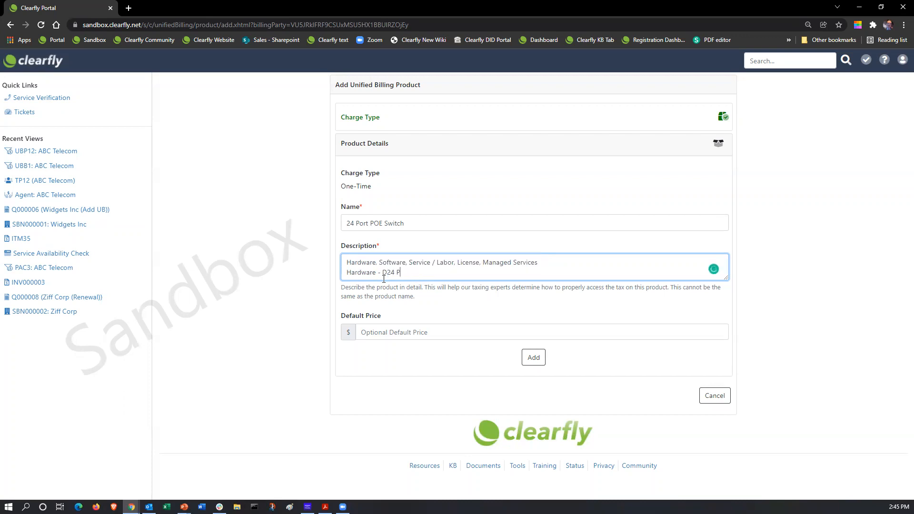
{"action": "type", "text": "ort POE Switch"}
Delete that extra line, keeping only the service categories line as the description
{"action": "triple_click", "coordinate": [418, 223]}
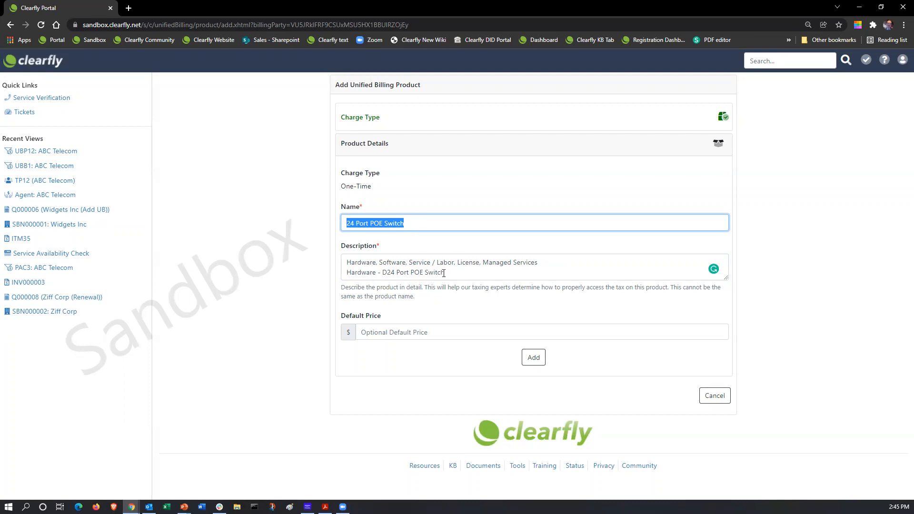
{"action": "left_click_drag", "start_coordinate": [450, 273], "coordinate": [328, 293]}
{"action": "key", "text": "BackSpace"}
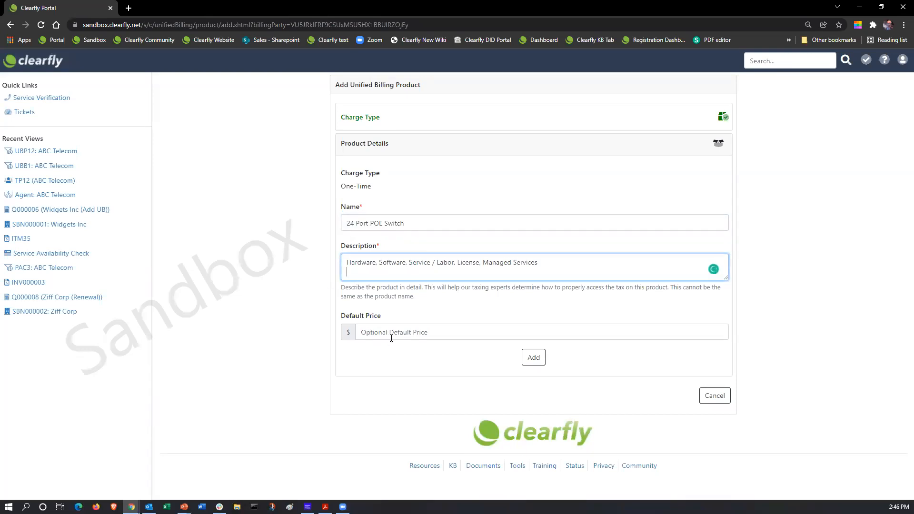
{"action": "key", "text": "Return"}
{"action": "left_click", "coordinate": [408, 332]}
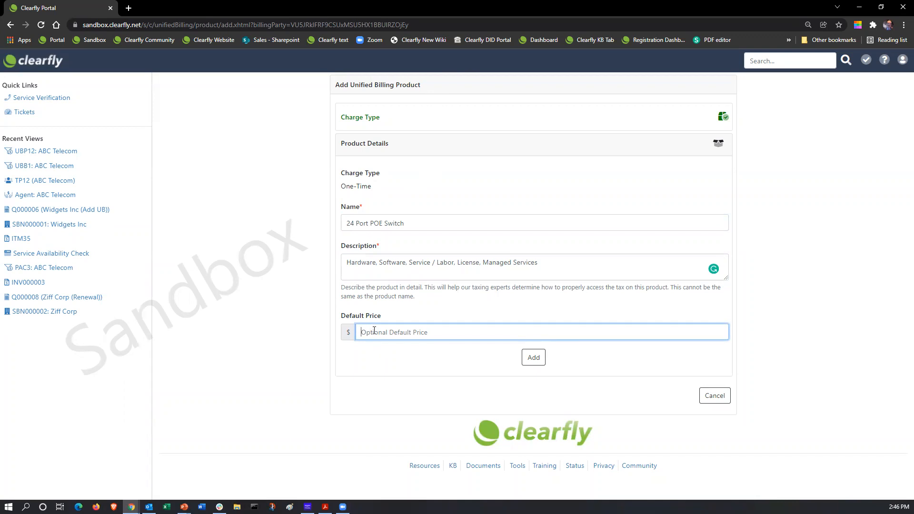
Give 24 Port POE Switch a $120.00 default price and add the product
{"action": "type", "text": "120"}
{"action": "left_click", "coordinate": [533, 358]}
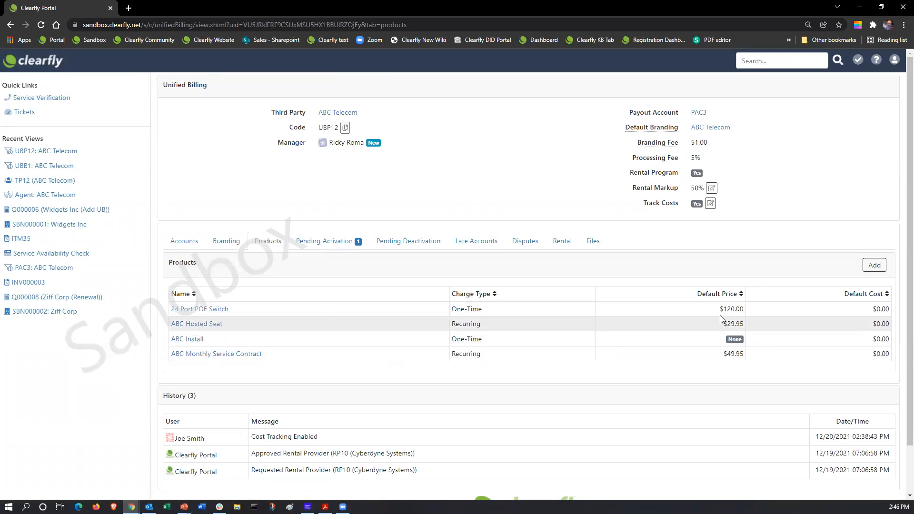
Change the 24 Port POE Switch default cost from $0.00 to $95.00
{"action": "left_click", "coordinate": [205, 309]}
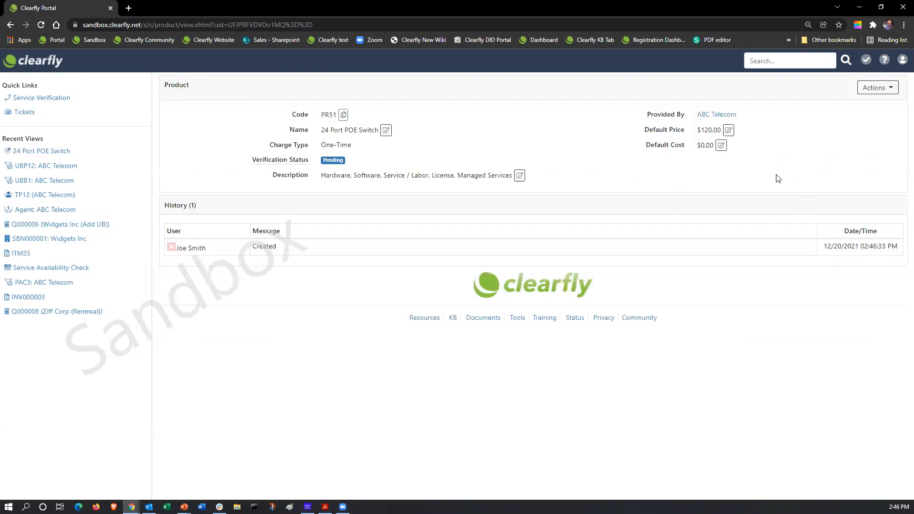
{"action": "left_click", "coordinate": [721, 146]}
{"action": "left_click_drag", "start_coordinate": [392, 118], "coordinate": [379, 118]}
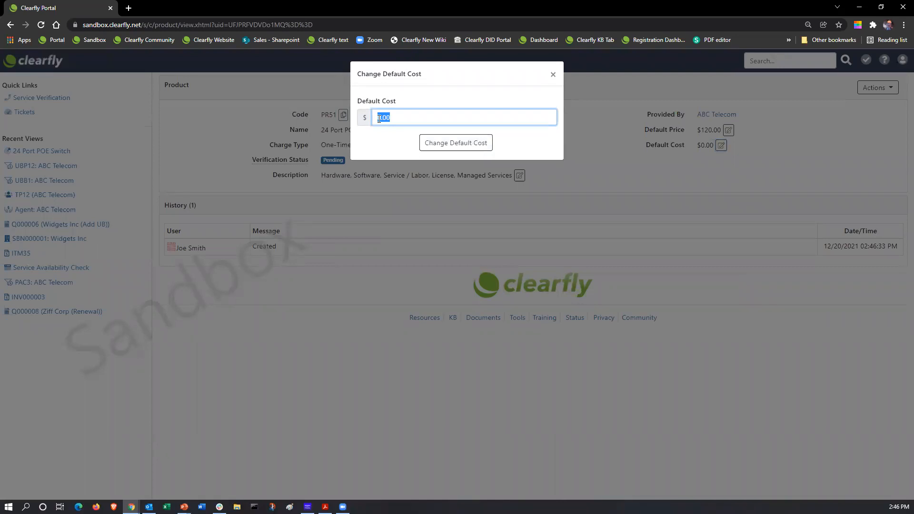
{"action": "key", "text": "BackSpace"}
{"action": "type", "text": "5"}
{"action": "left_click", "coordinate": [456, 143]}
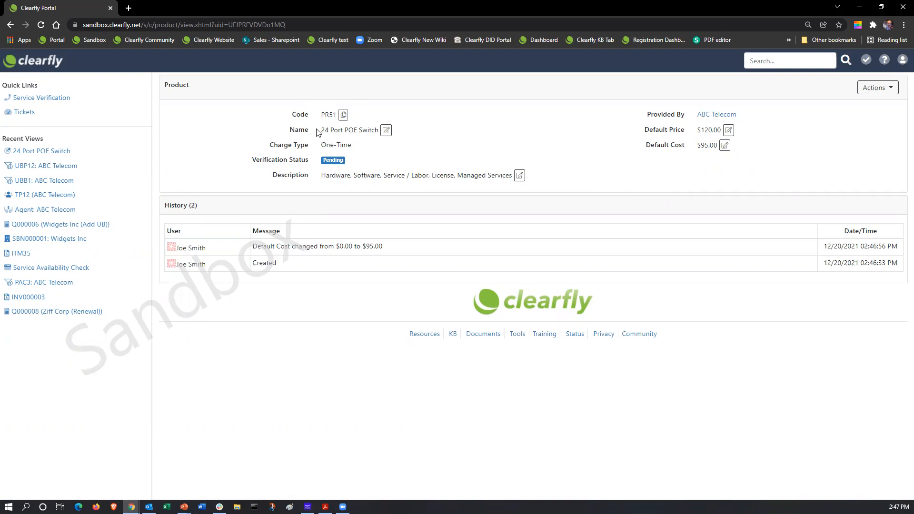
Return to UBP12's Products list from Home and begin a new Recurring product
{"action": "left_click", "coordinate": [33, 62]}
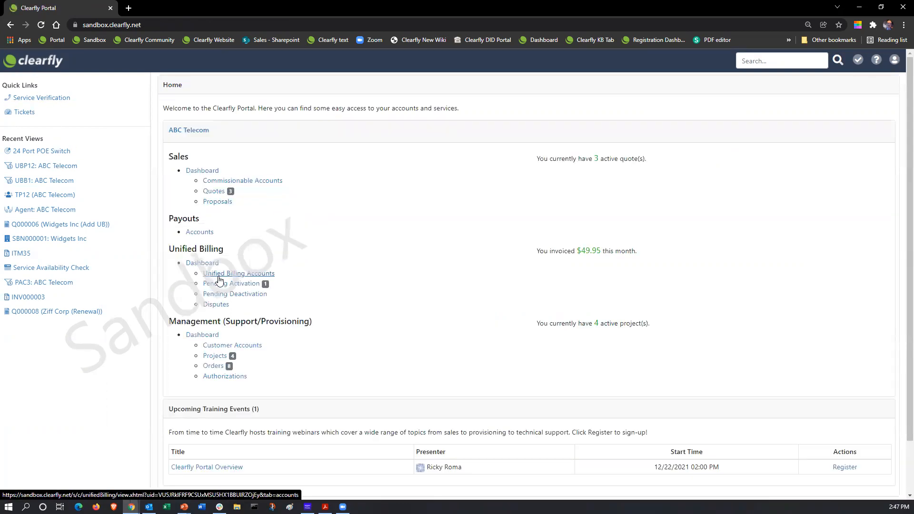
{"action": "left_click", "coordinate": [219, 280]}
{"action": "left_click", "coordinate": [268, 241]}
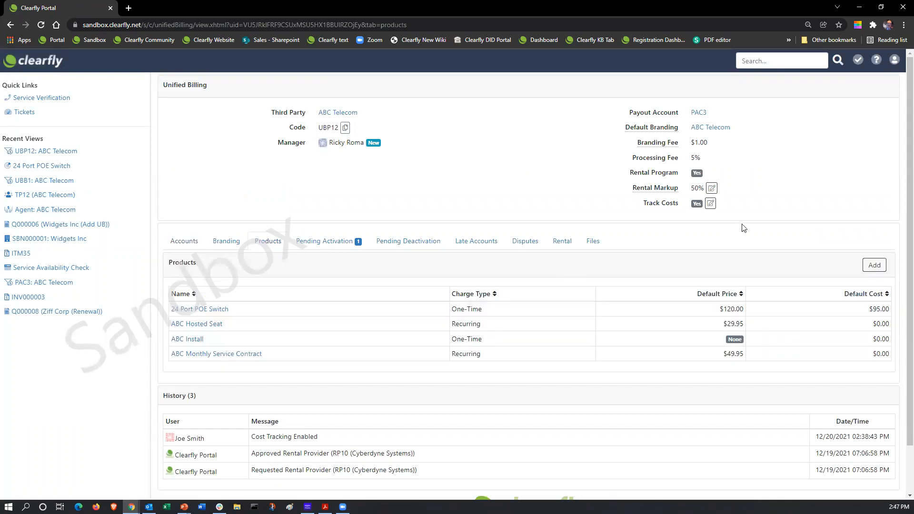
{"action": "left_click", "coordinate": [879, 268]}
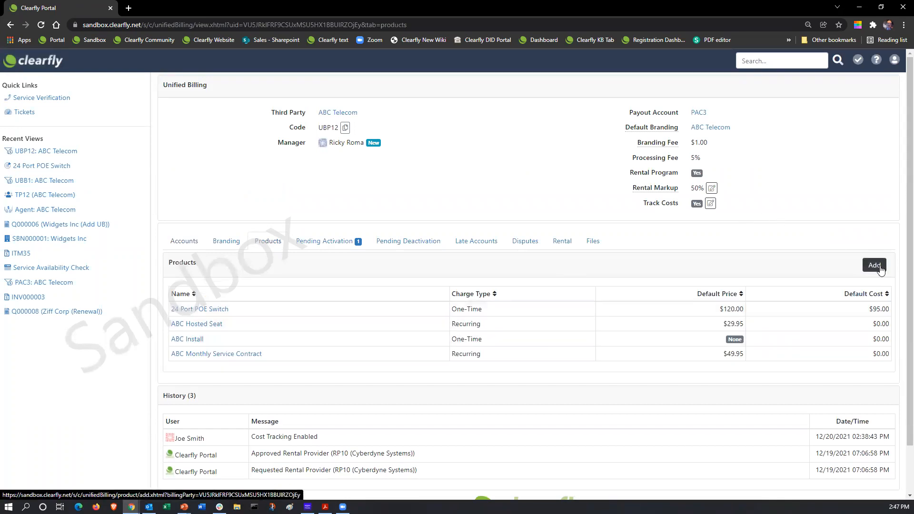
{"action": "left_click", "coordinate": [523, 180]}
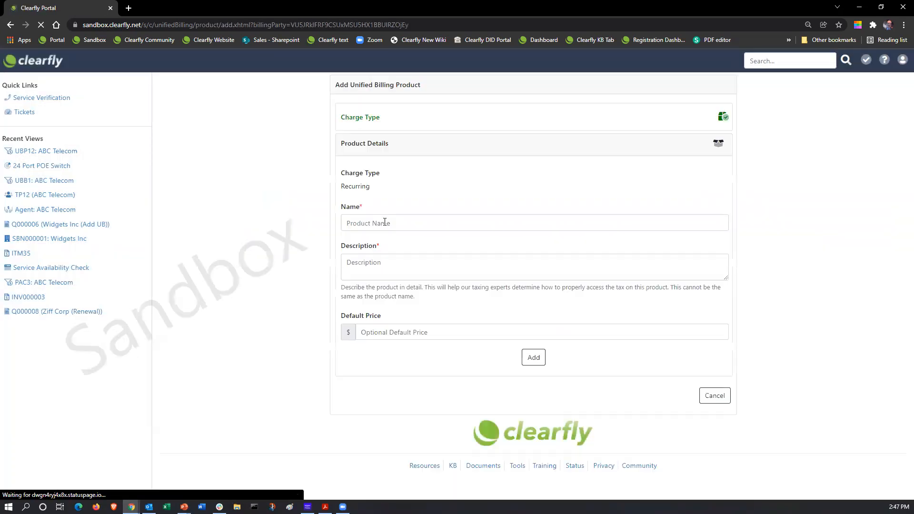
Name the product 'Monthly Remote Service' and describe it as 'Manage Service - Remote programming and maintenance.'
{"action": "left_click", "coordinate": [390, 219]}
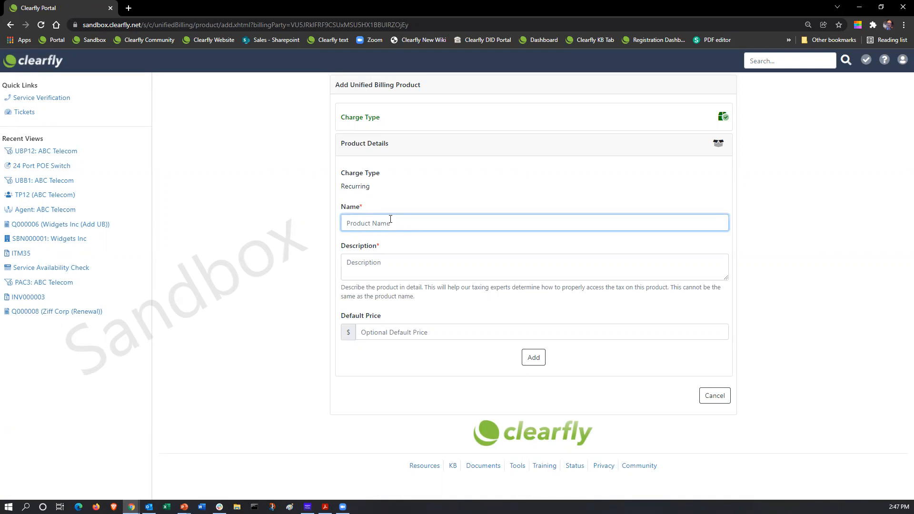
{"action": "type", "text": "Monthly Remote Service"}
{"action": "left_click", "coordinate": [379, 264]}
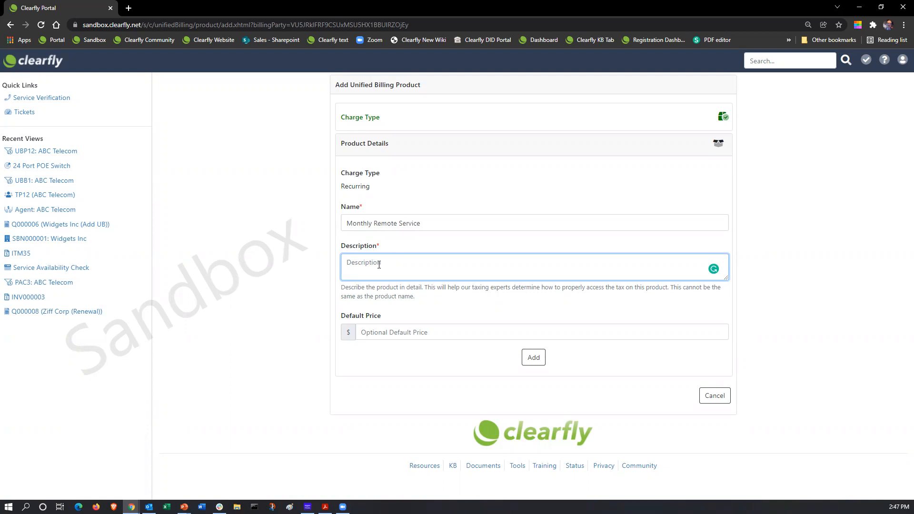
{"action": "type", "text": "Manage Service - Remote programming and mai"}
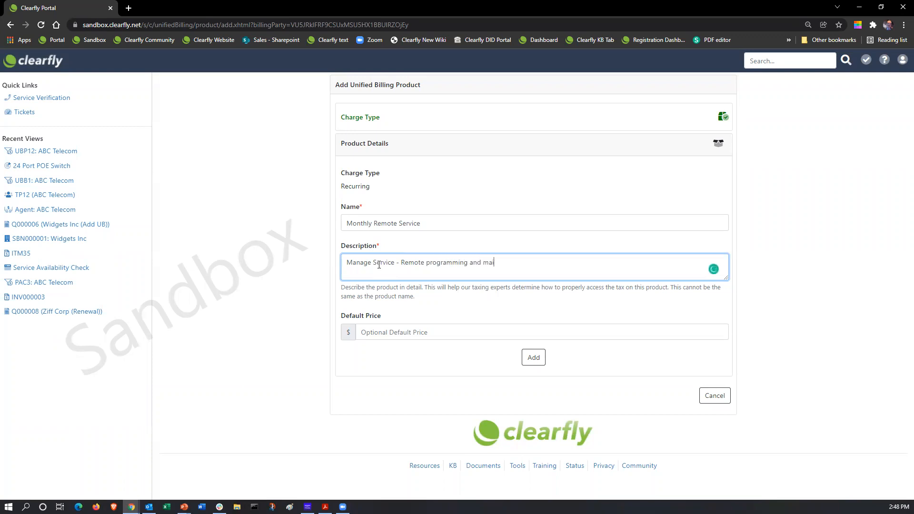
{"action": "type", "text": "ntanance."}
{"action": "left_click", "coordinate": [398, 333]}
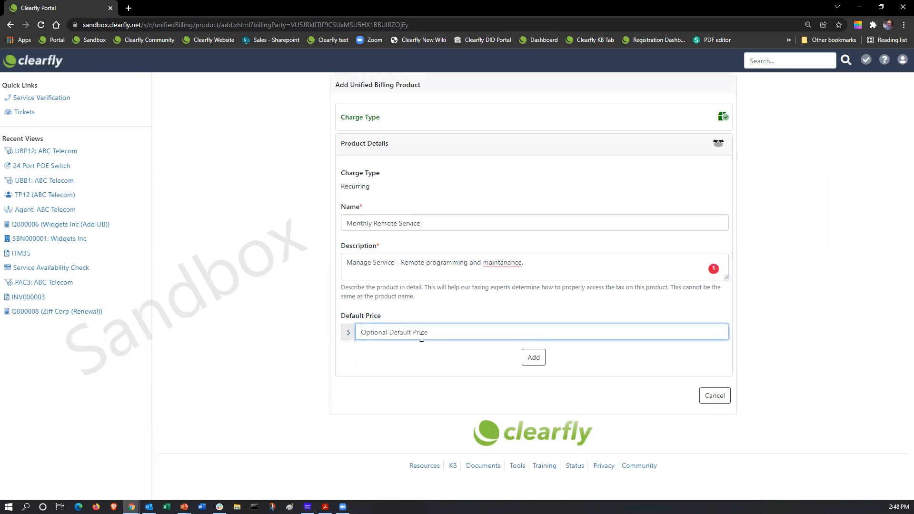
{"action": "mouse_move", "coordinate": [500, 262]}
{"action": "left_click", "coordinate": [512, 279]}
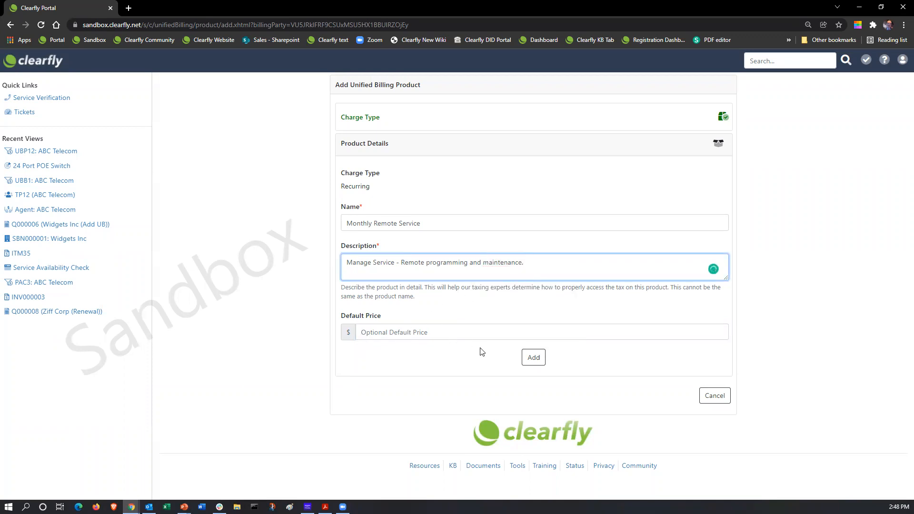
Add the Monthly Remote Service product, then bring up the Pending Activation list showing Duo LLC
{"action": "left_click", "coordinate": [535, 360]}
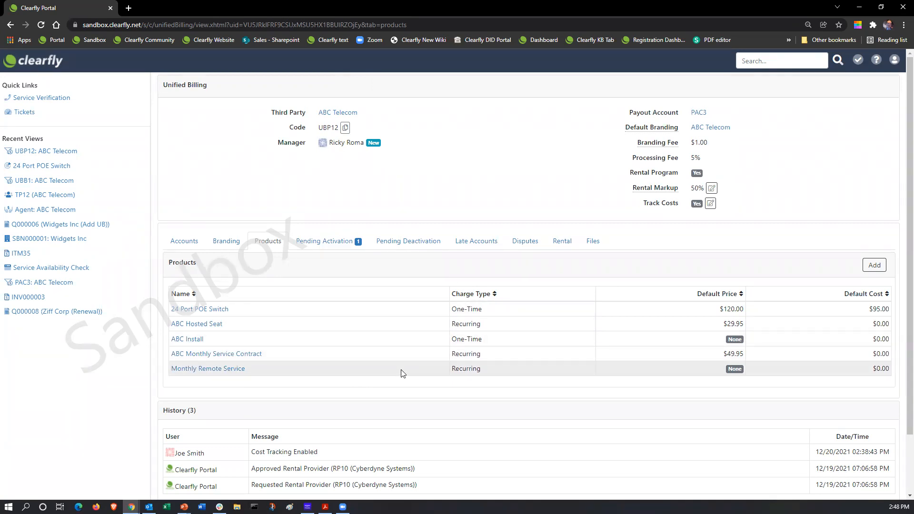
{"action": "left_click", "coordinate": [330, 243]}
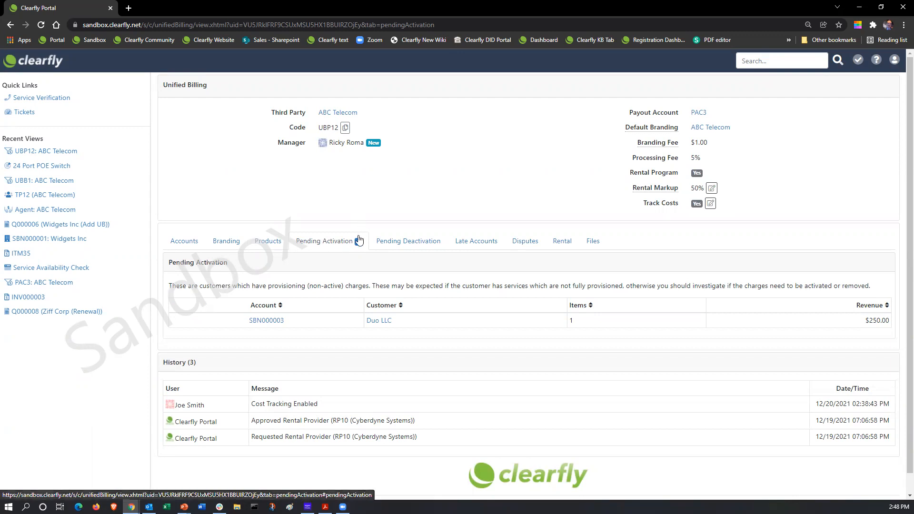
{"action": "left_click", "coordinate": [30, 65]}
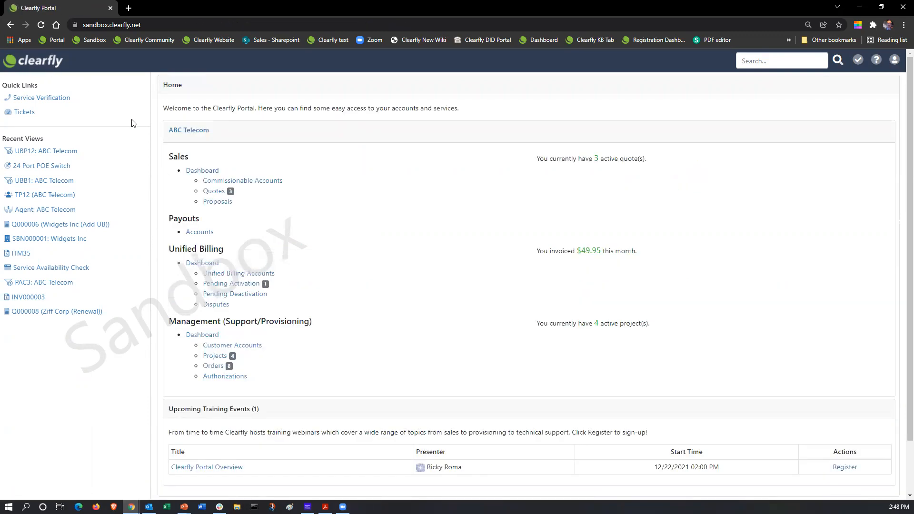
{"action": "left_click", "coordinate": [252, 287]}
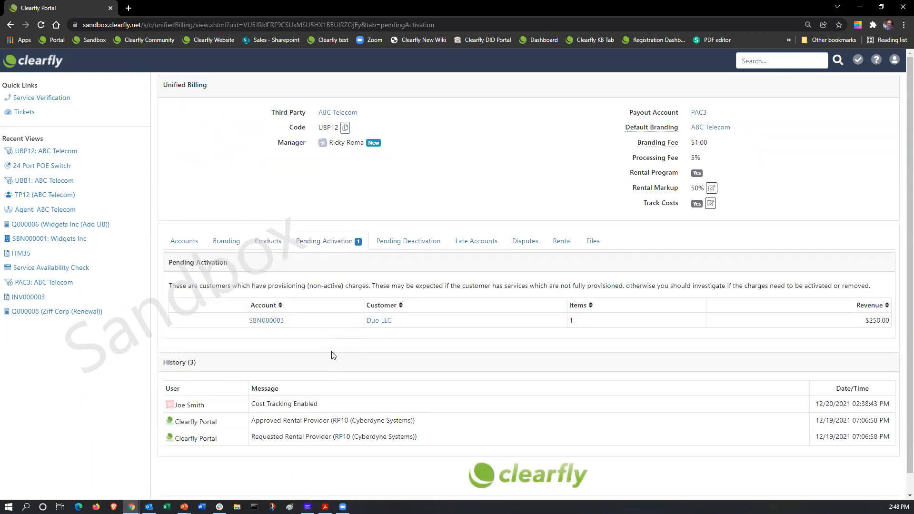
{"action": "left_click", "coordinate": [434, 324]}
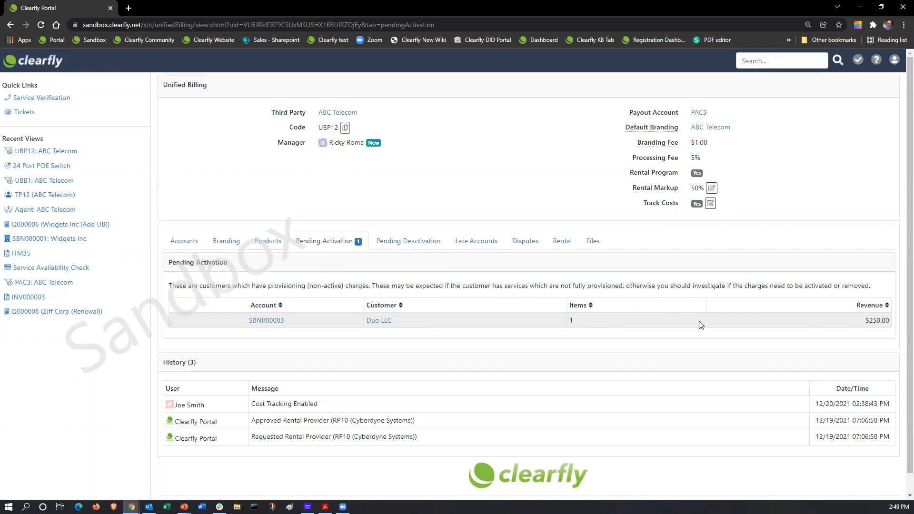
Open Duo LLC's summary account with its pending $250.00 ABC Monthly Service Contract (Install) charge
{"action": "left_click", "coordinate": [268, 321]}
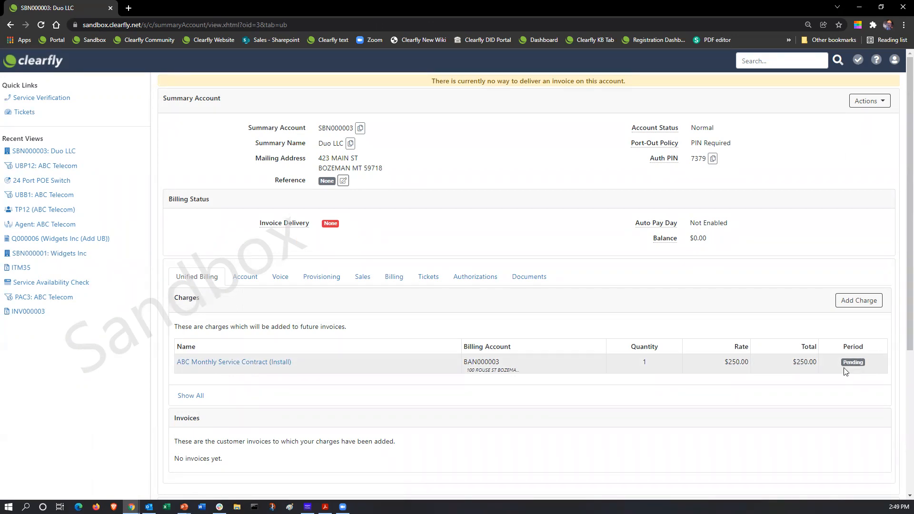
{"action": "left_click", "coordinate": [219, 369]}
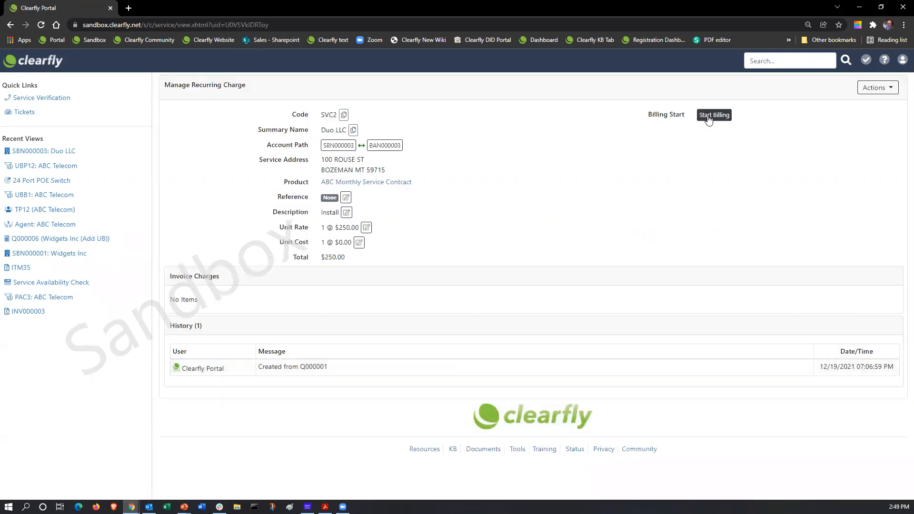
{"action": "left_click", "coordinate": [709, 119]}
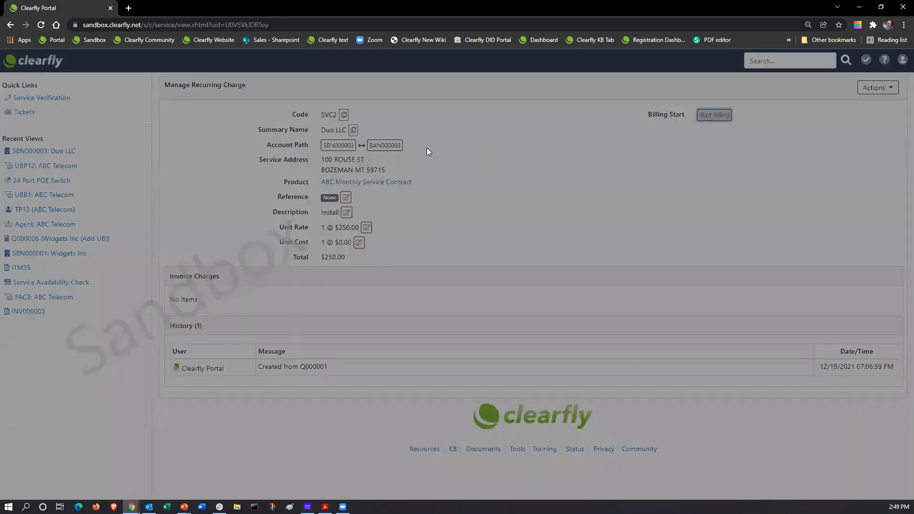
{"action": "left_click", "coordinate": [421, 133]}
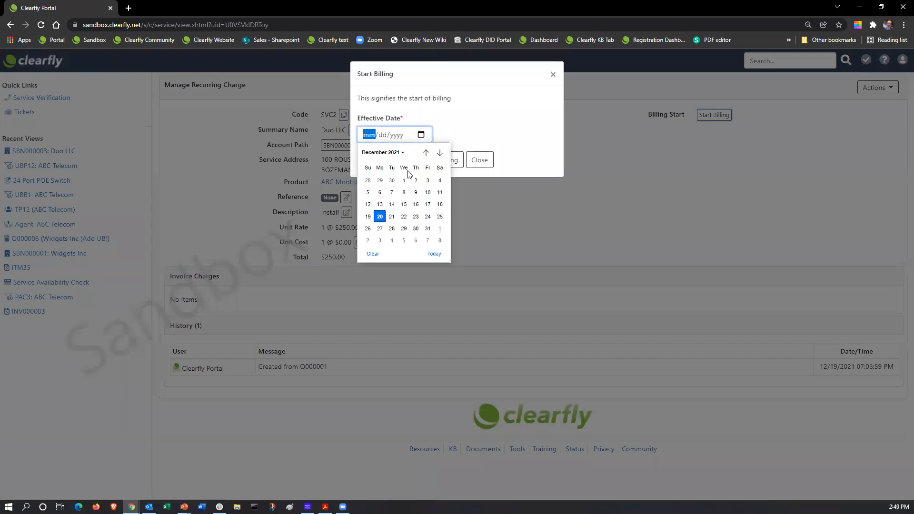
{"action": "left_click", "coordinate": [506, 129]}
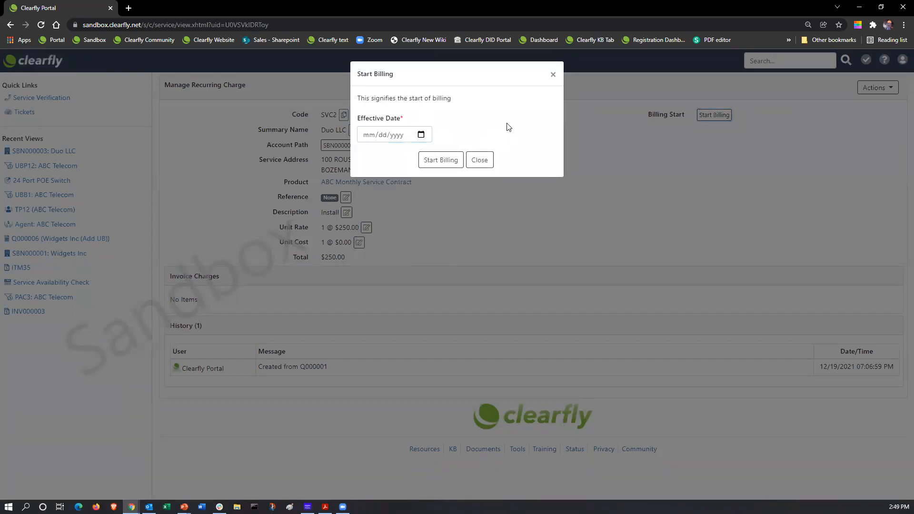
{"action": "left_click", "coordinate": [421, 137]}
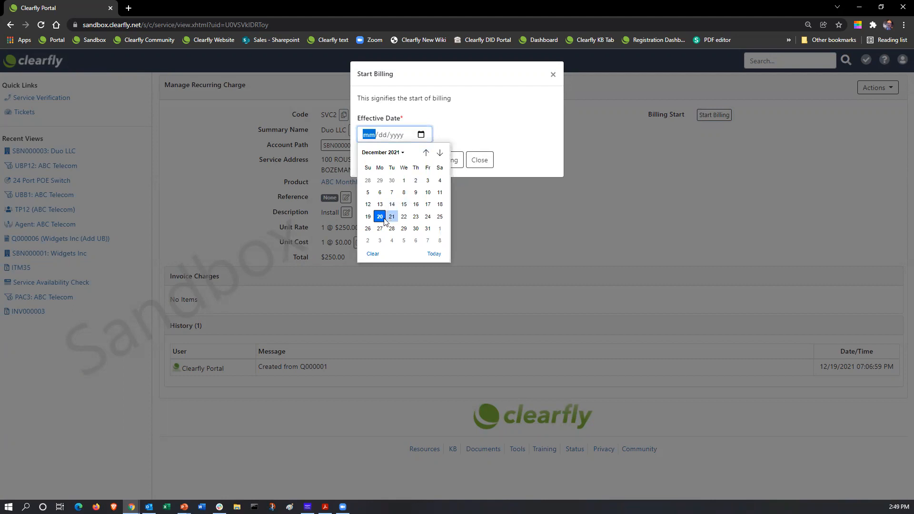
{"action": "left_click", "coordinate": [439, 230]}
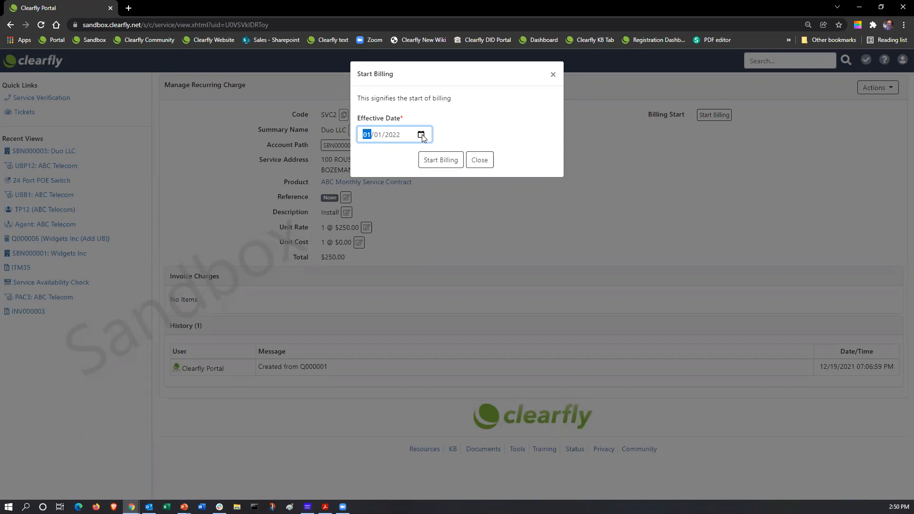
{"action": "left_click", "coordinate": [493, 164]}
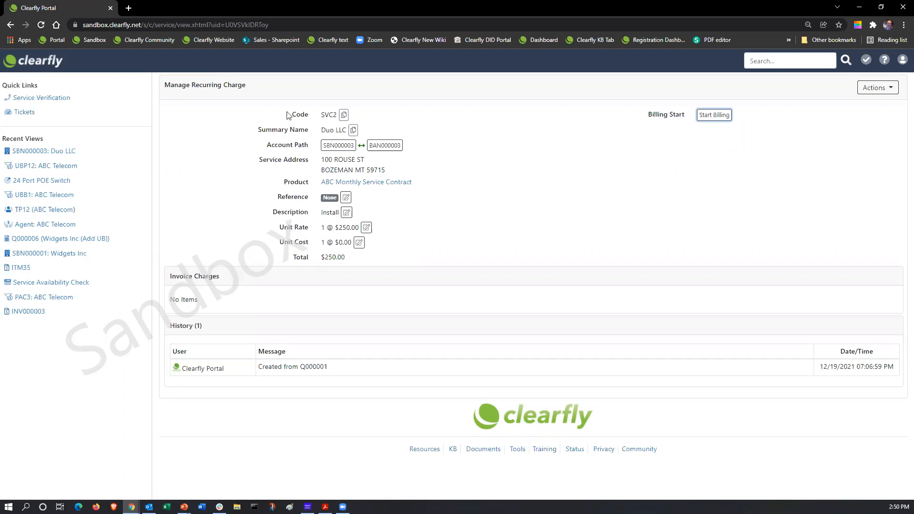
{"action": "left_click", "coordinate": [55, 63]}
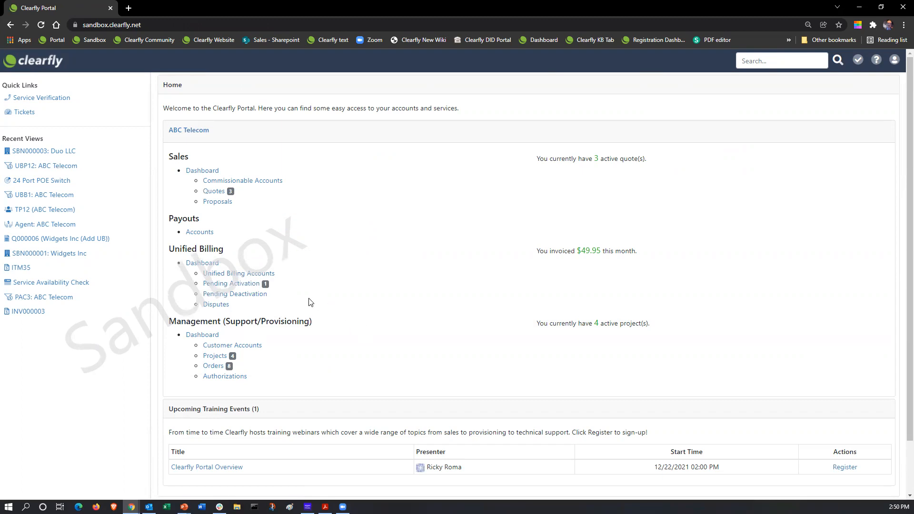
Review Duo LLC account SBN000003 and its Voice services, then return to the ABC Telecom home page
{"action": "left_click", "coordinate": [239, 284]}
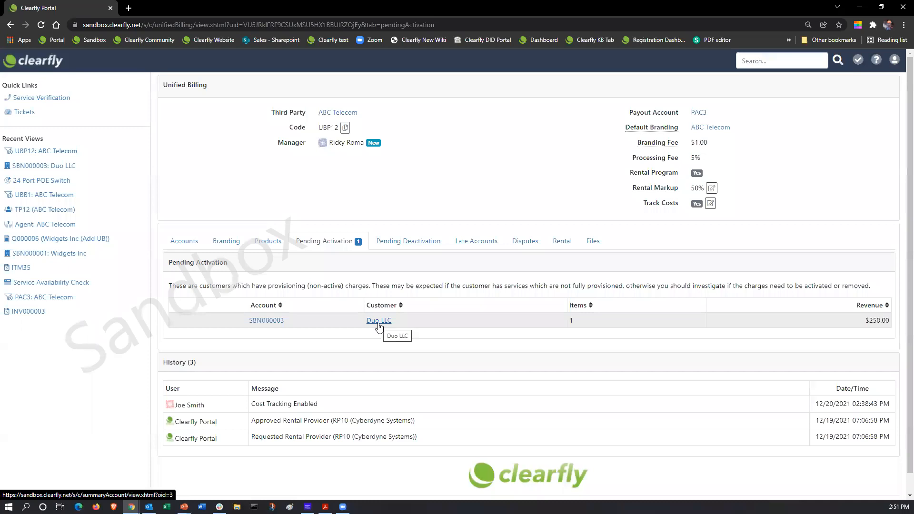
{"action": "left_click", "coordinate": [278, 323]}
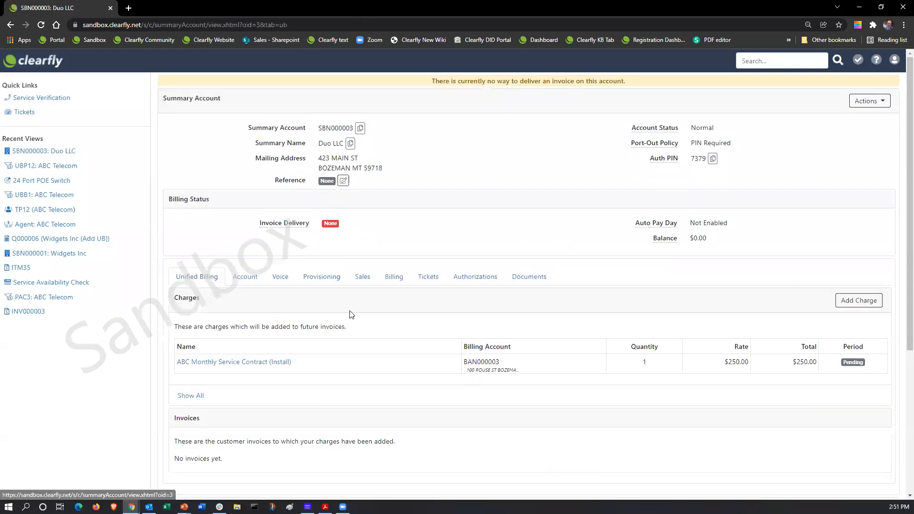
{"action": "left_click", "coordinate": [282, 281]}
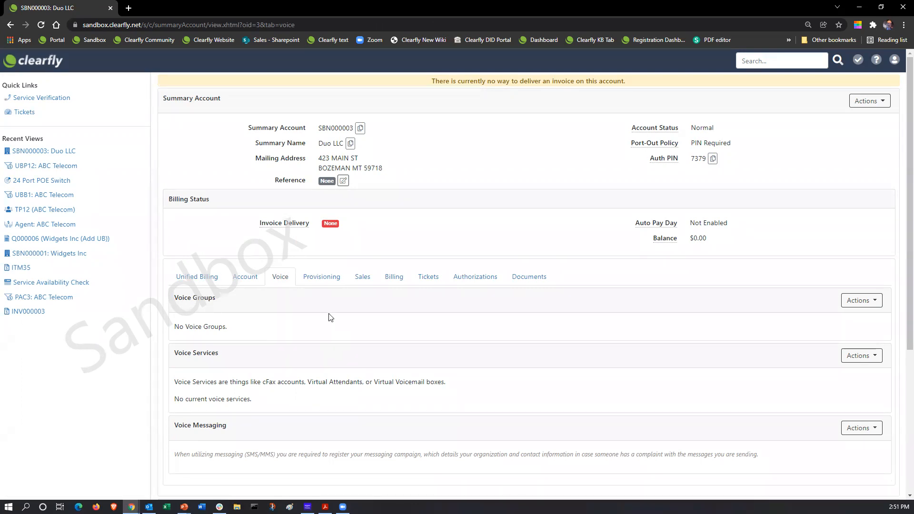
{"action": "left_click", "coordinate": [25, 67]}
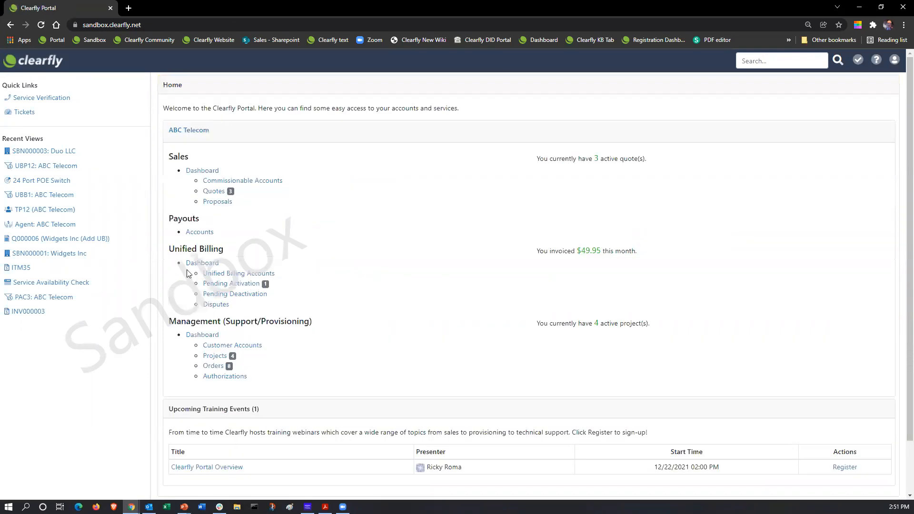
Show the Unified Billing Dashboard's Pending Deactivation list, which has no disconnecting customers
{"action": "left_click", "coordinate": [207, 265]}
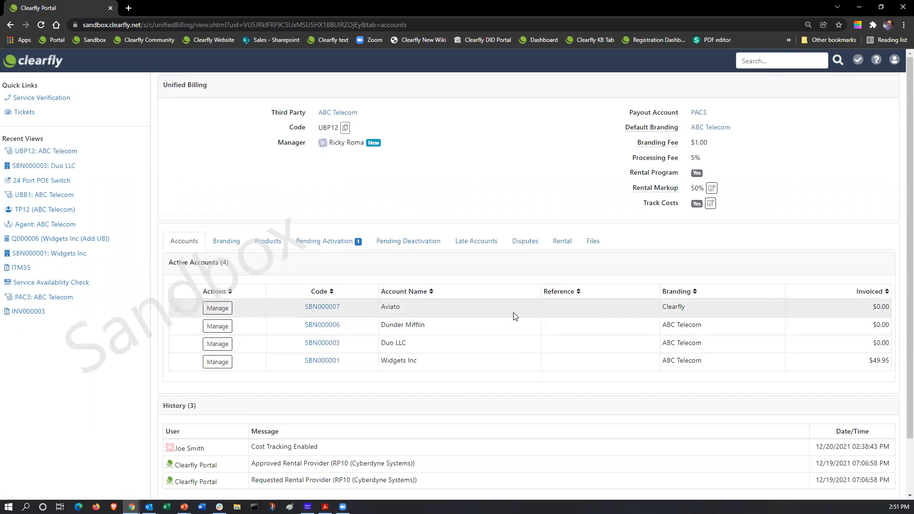
{"action": "left_click", "coordinate": [418, 242]}
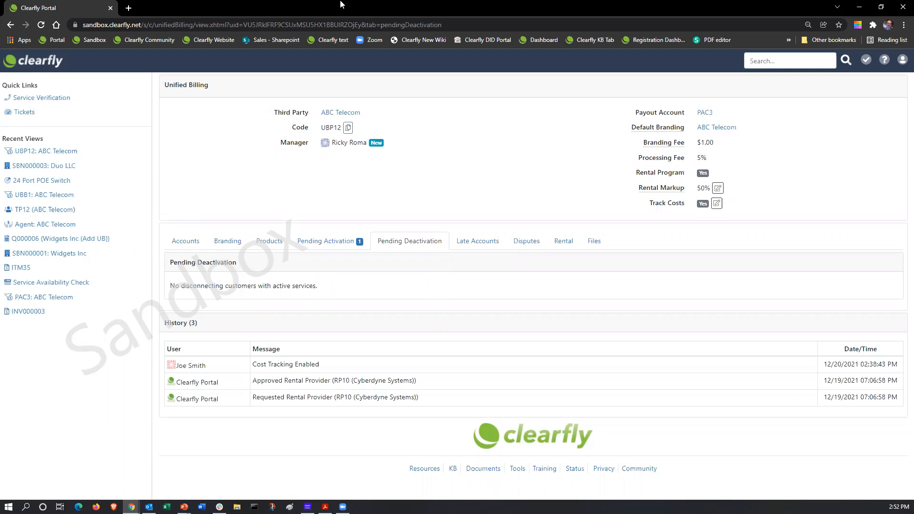
Check Late Accounts, Disputes and Branding, then list the four active accounts including Widgets Inc
{"action": "left_click", "coordinate": [487, 246]}
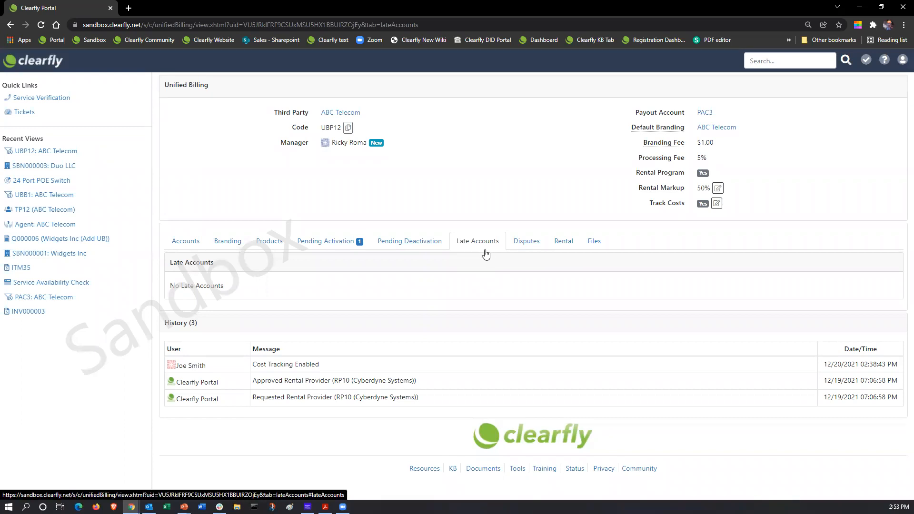
{"action": "left_click", "coordinate": [527, 245]}
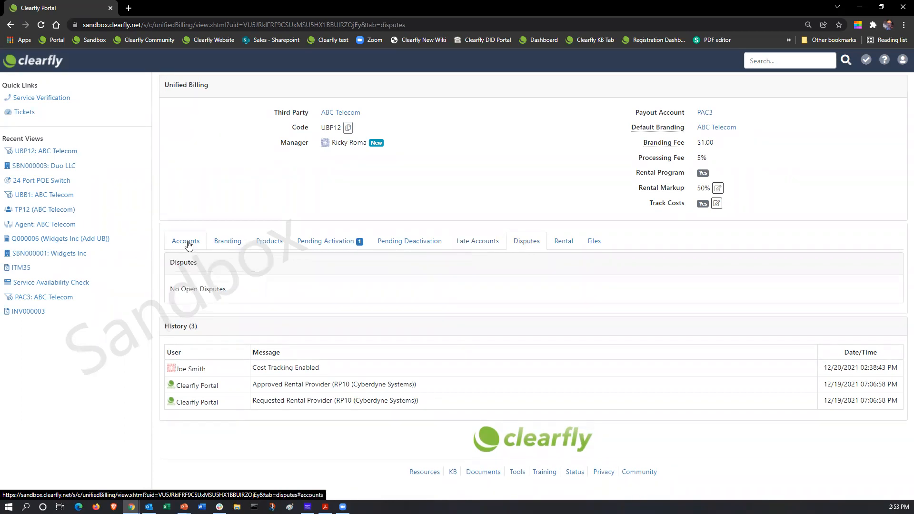
{"action": "left_click", "coordinate": [242, 242]}
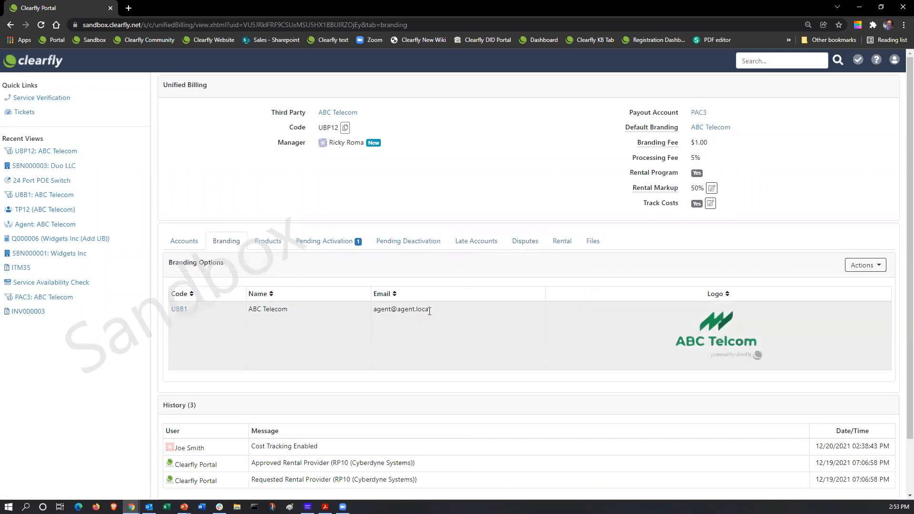
{"action": "left_click", "coordinate": [525, 242]}
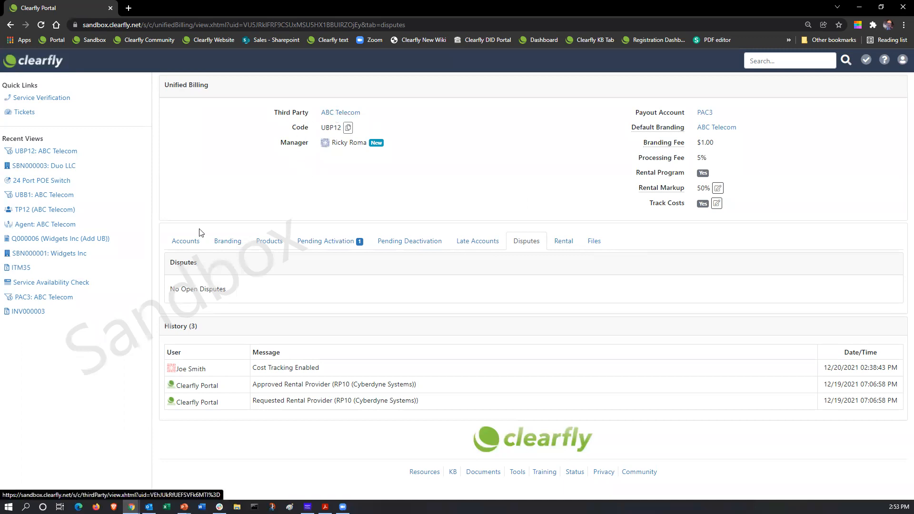
{"action": "left_click", "coordinate": [188, 241]}
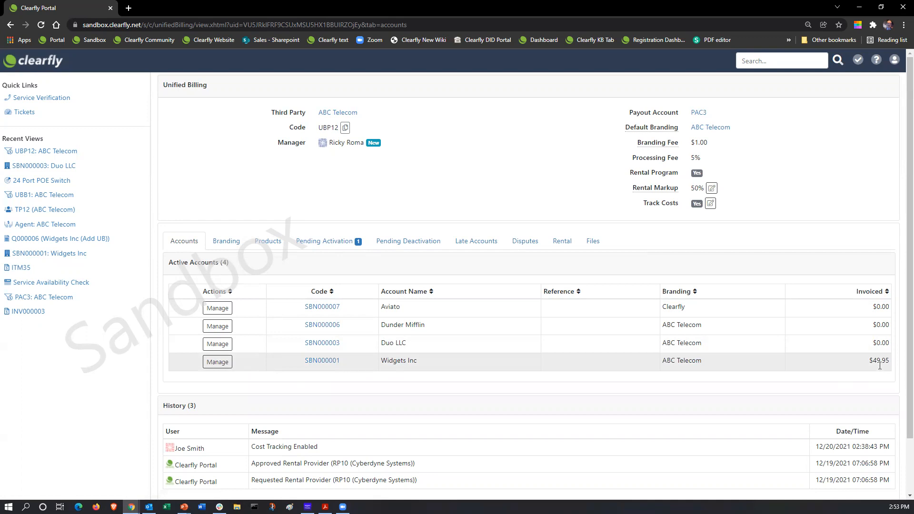
Open Widgets Inc's $49.95 Monthly Retainer charge in the Change Quantity and Rate dialog
{"action": "left_click", "coordinate": [322, 362]}
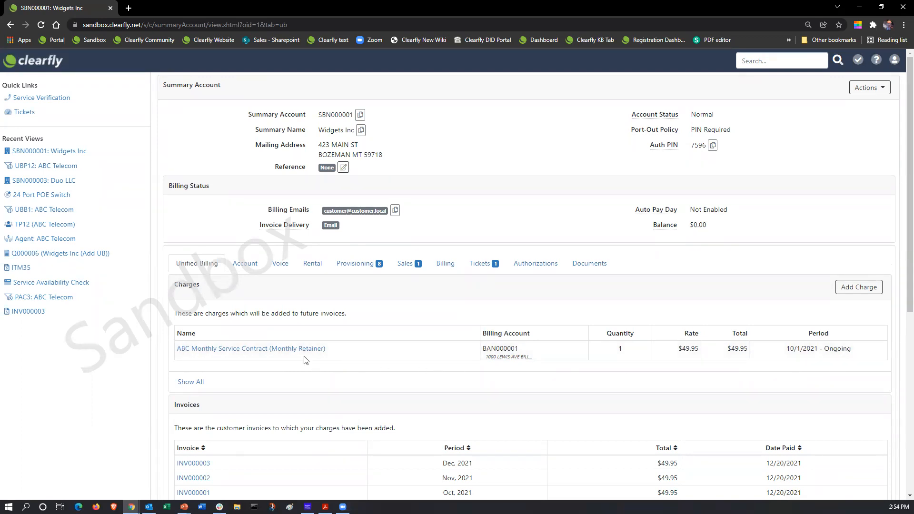
{"action": "left_click", "coordinate": [235, 353]}
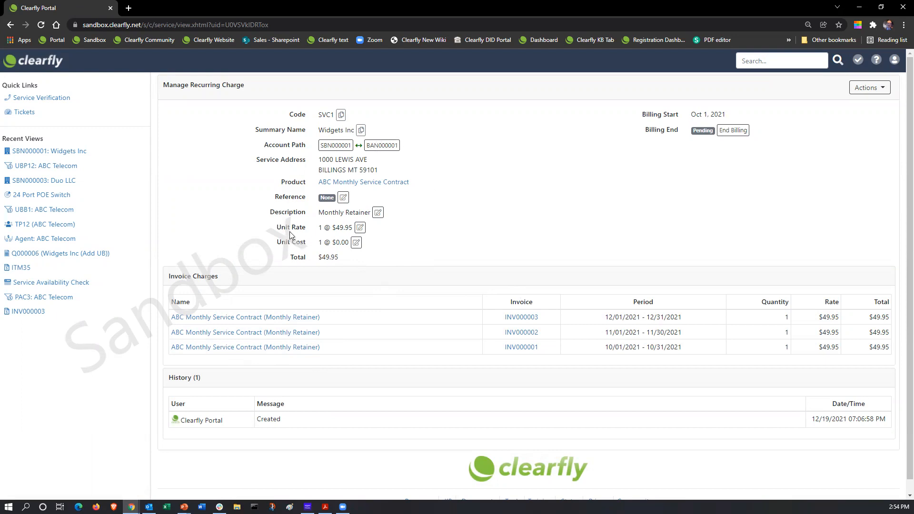
{"action": "left_click", "coordinate": [360, 228]}
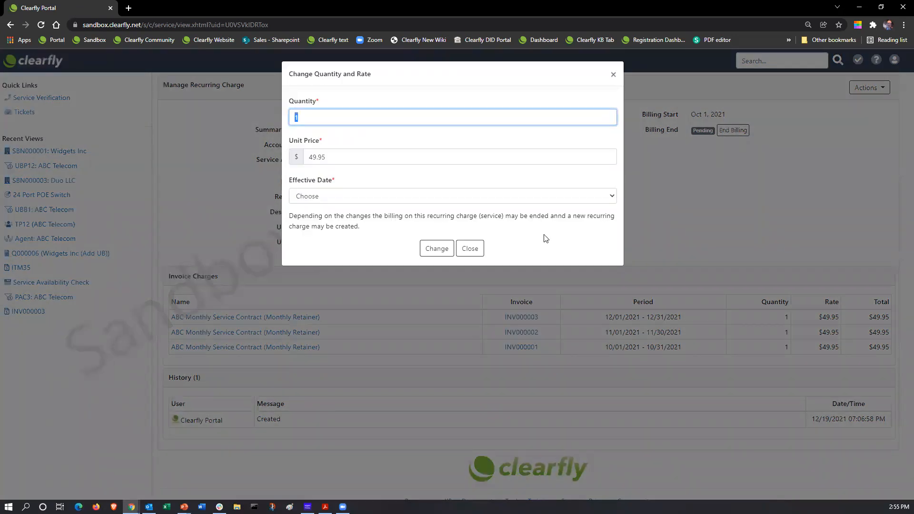
Change the retainer to quantity 2 at $40.95, effective next invoice without prorating
{"action": "type", "text": "2"}
{"action": "left_click", "coordinate": [329, 156]}
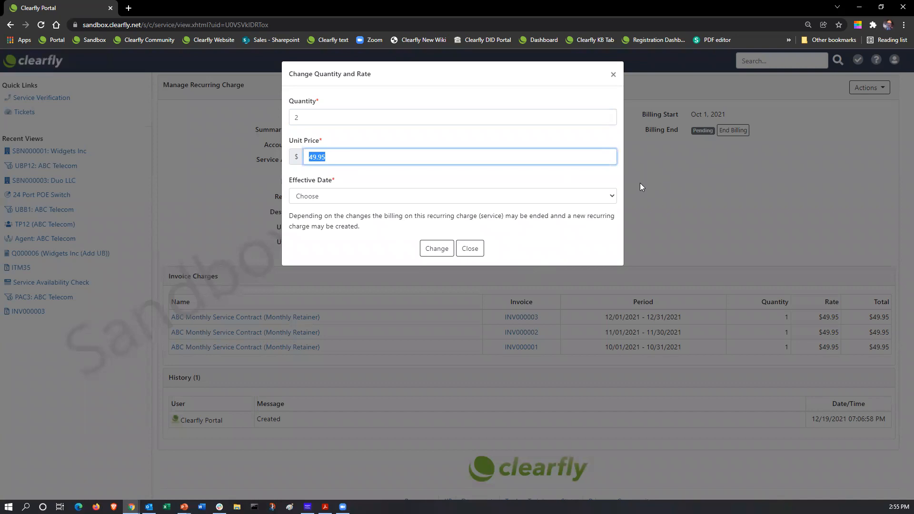
{"action": "type", "text": "40.95"}
{"action": "left_click", "coordinate": [339, 197]}
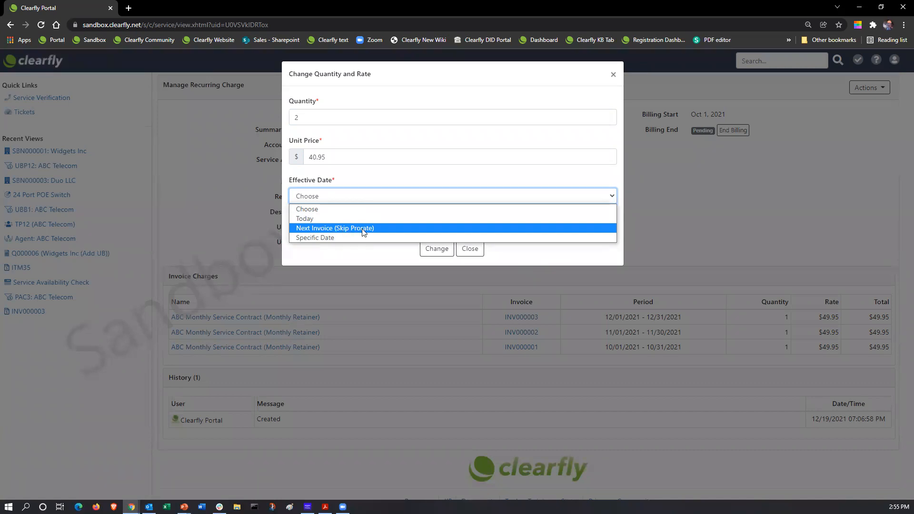
{"action": "left_click", "coordinate": [312, 230]}
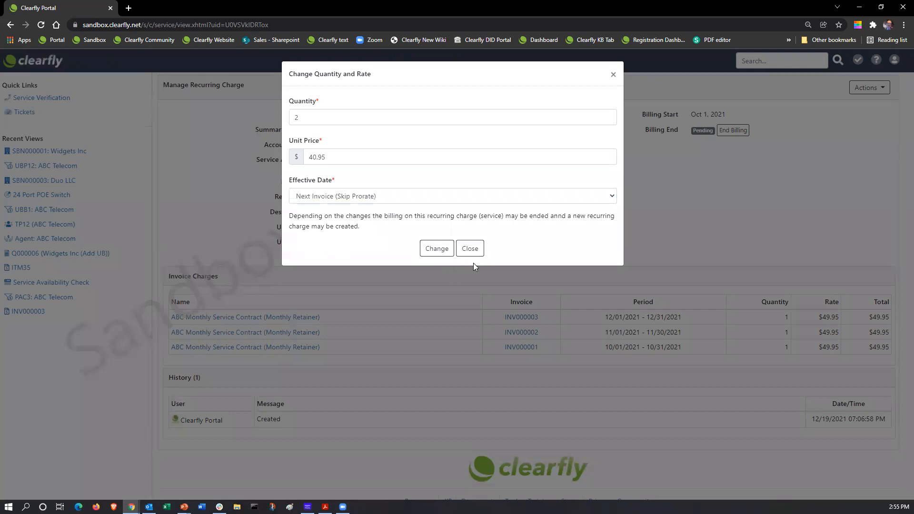
{"action": "left_click", "coordinate": [437, 248]}
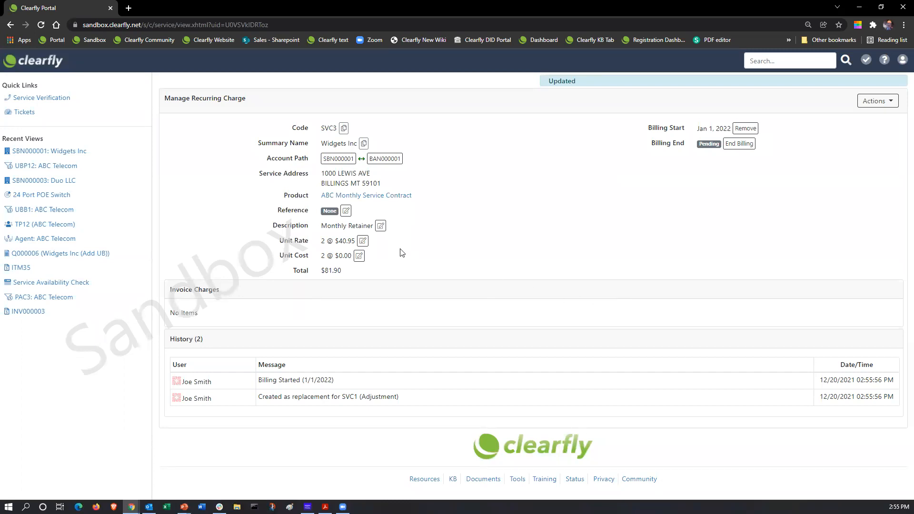
Check the replacement retainer charge, go back to Widgets Inc SBN000001, and start a new billing item
{"action": "left_click", "coordinate": [338, 158]}
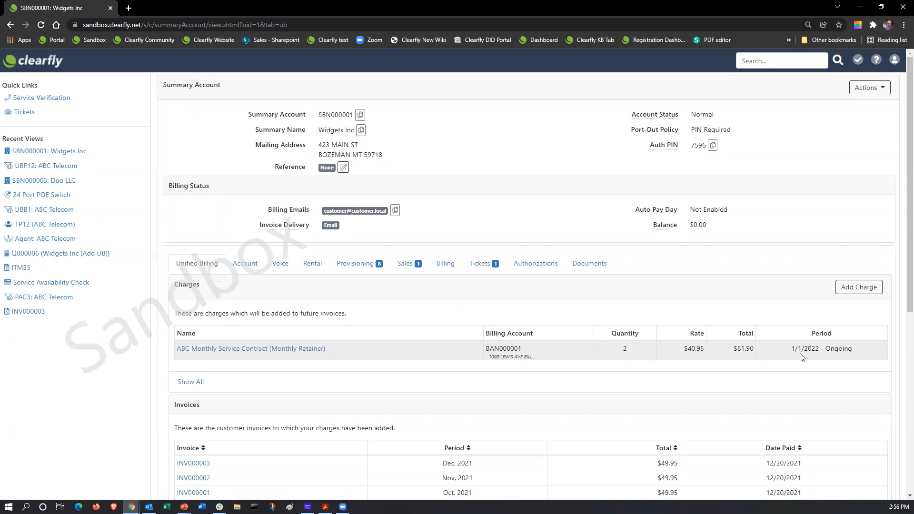
{"action": "left_click", "coordinate": [273, 349]}
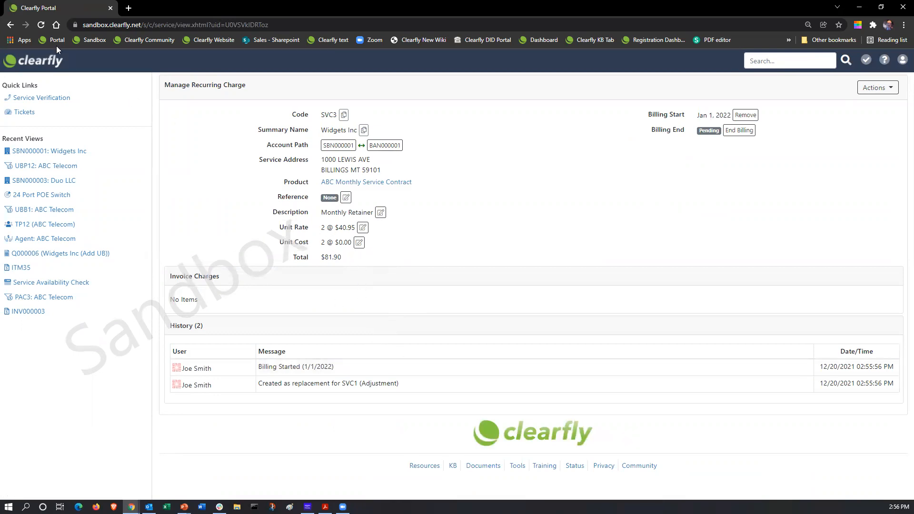
{"action": "left_click", "coordinate": [10, 24]}
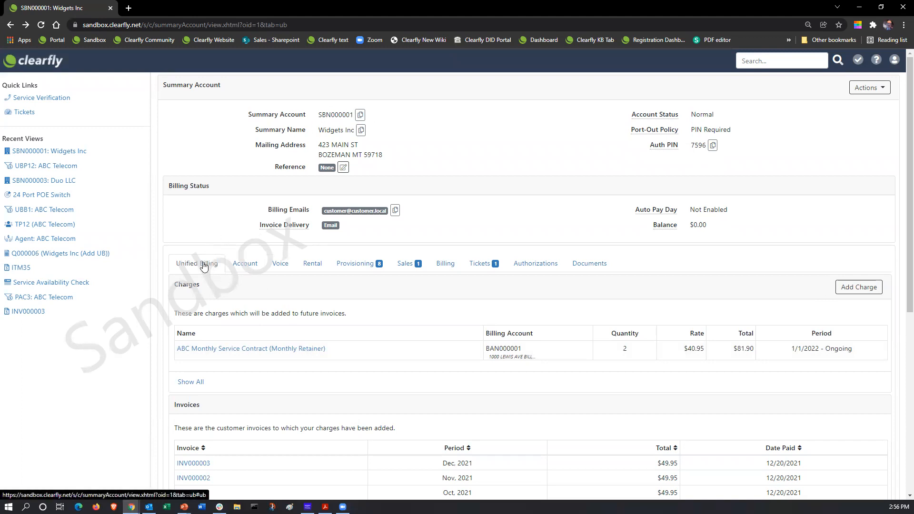
{"action": "left_click", "coordinate": [875, 292]}
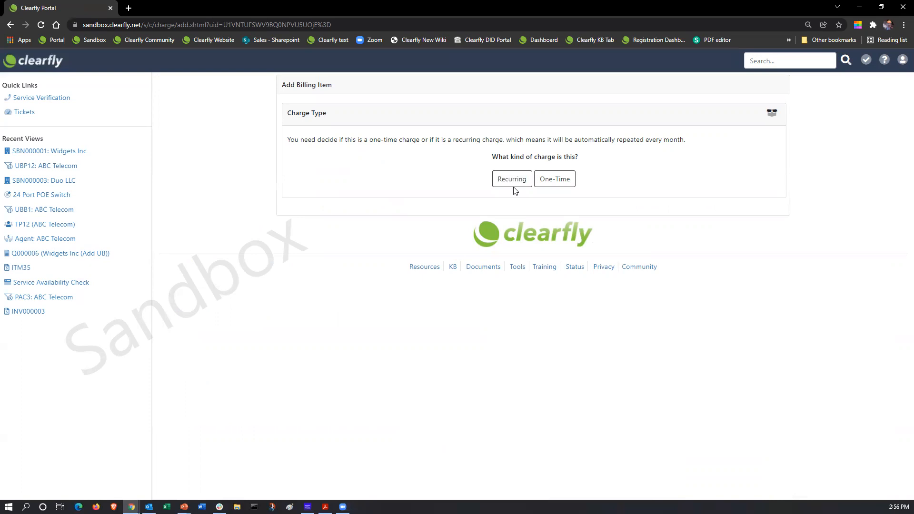
Add a one-time 24 Port POE Switch charge, quantity 1, activating on January 1, 2022
{"action": "left_click", "coordinate": [550, 184]}
{"action": "left_click", "coordinate": [339, 191]}
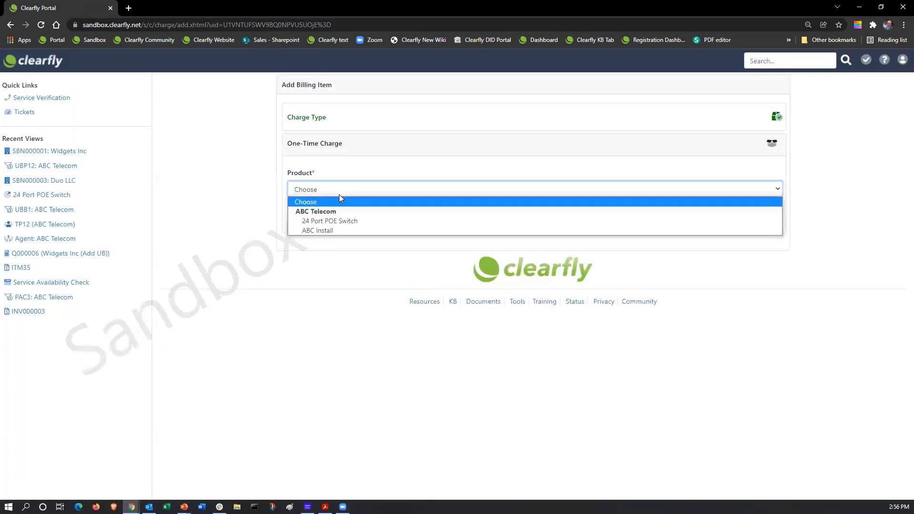
{"action": "left_click", "coordinate": [358, 221]}
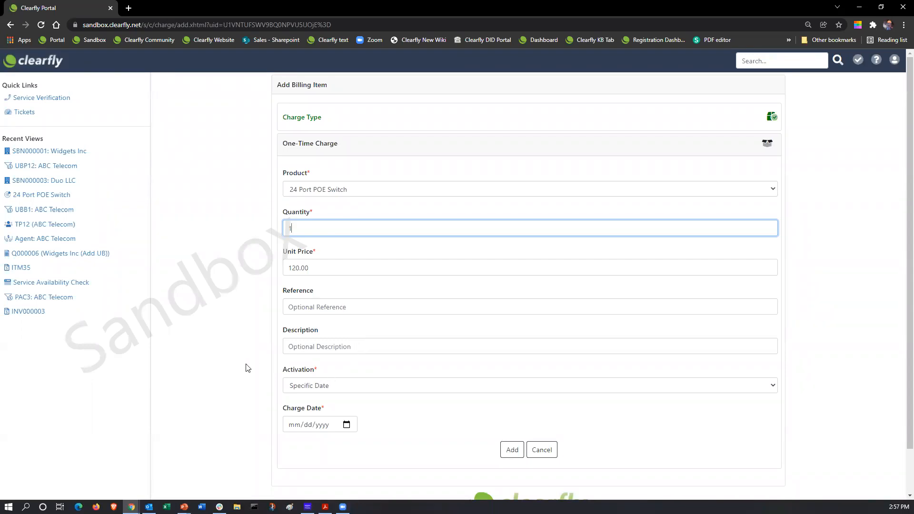
{"action": "left_click", "coordinate": [329, 388]}
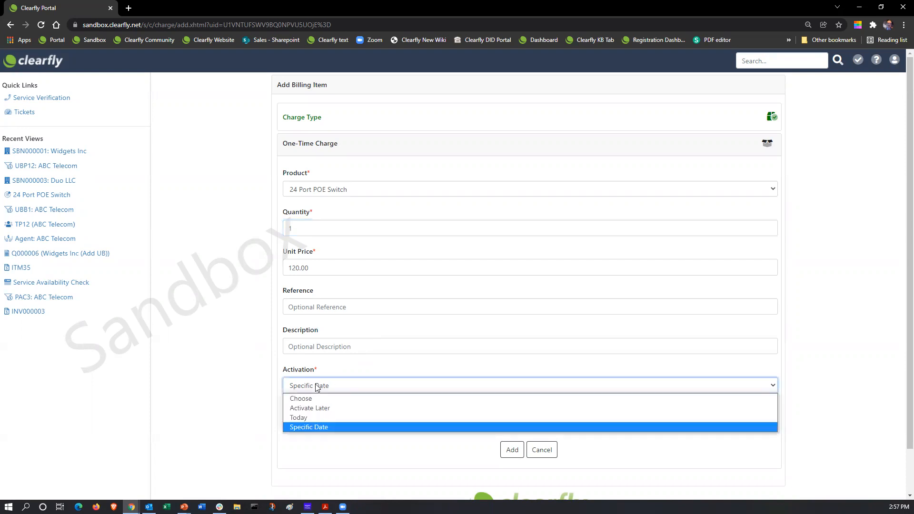
{"action": "left_click", "coordinate": [321, 428]}
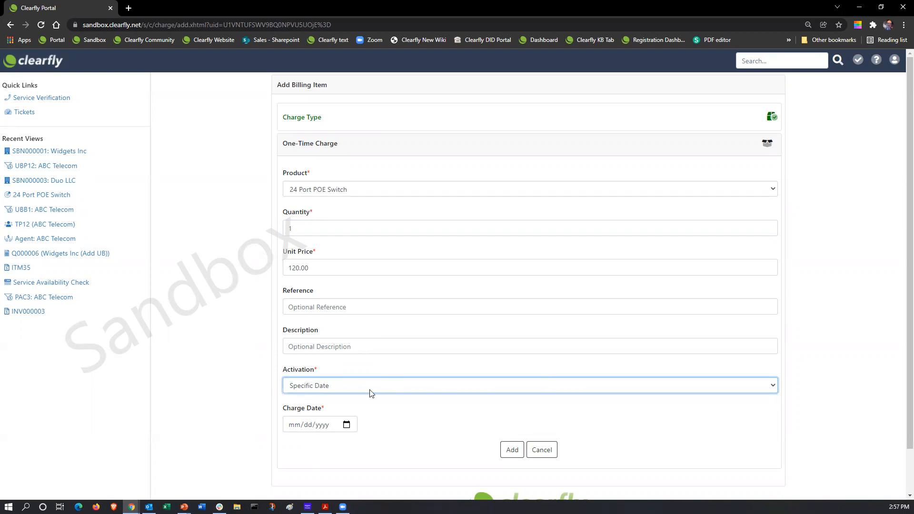
{"action": "left_click", "coordinate": [347, 424]}
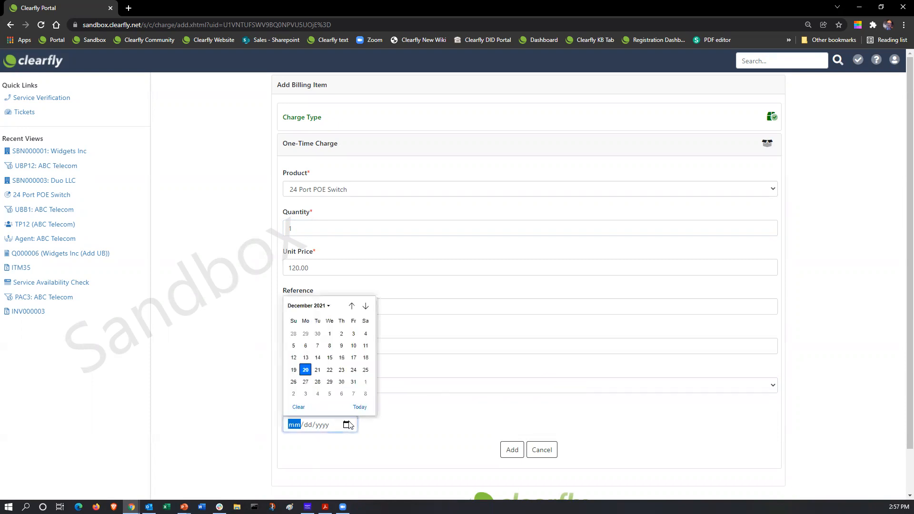
{"action": "left_click", "coordinate": [365, 382]}
{"action": "left_click", "coordinate": [511, 450]}
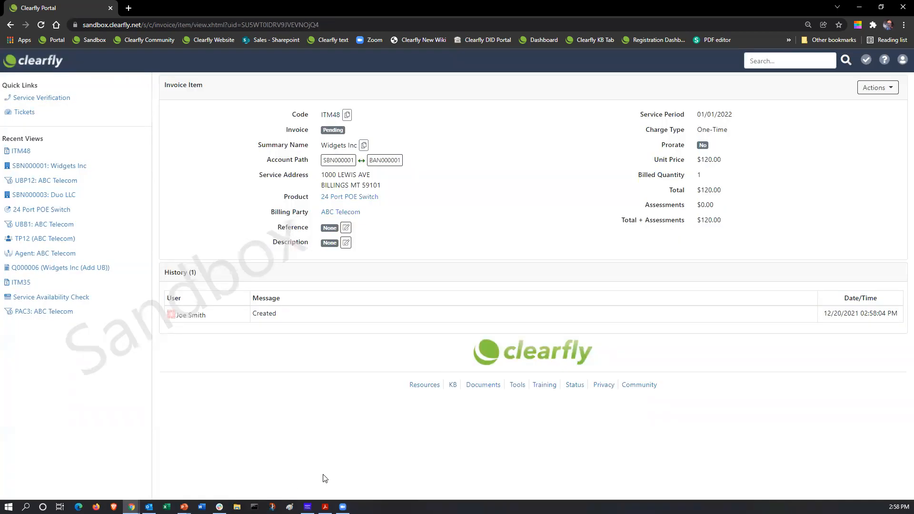
Open account SBN000001 to check the one-time $120.00 24 Port POE Switch charge, then view its sales details
{"action": "left_click", "coordinate": [337, 162]}
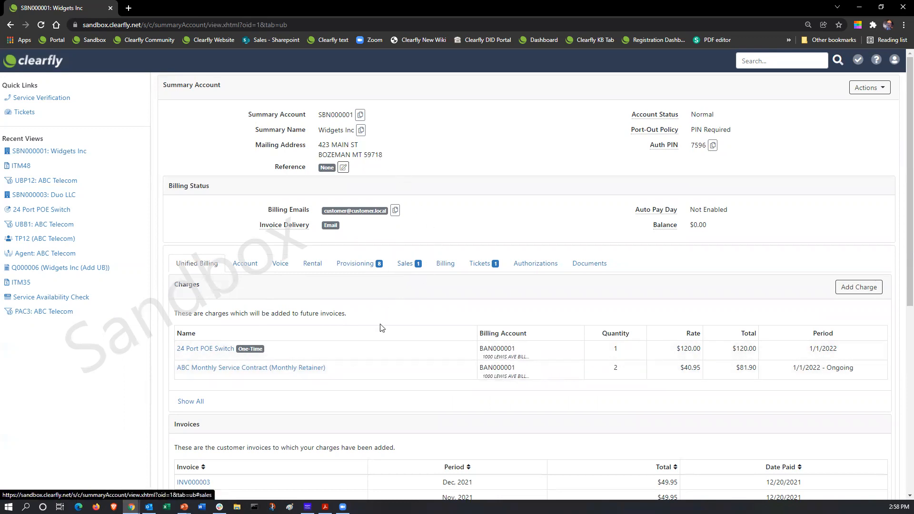
{"action": "left_click", "coordinate": [404, 266]}
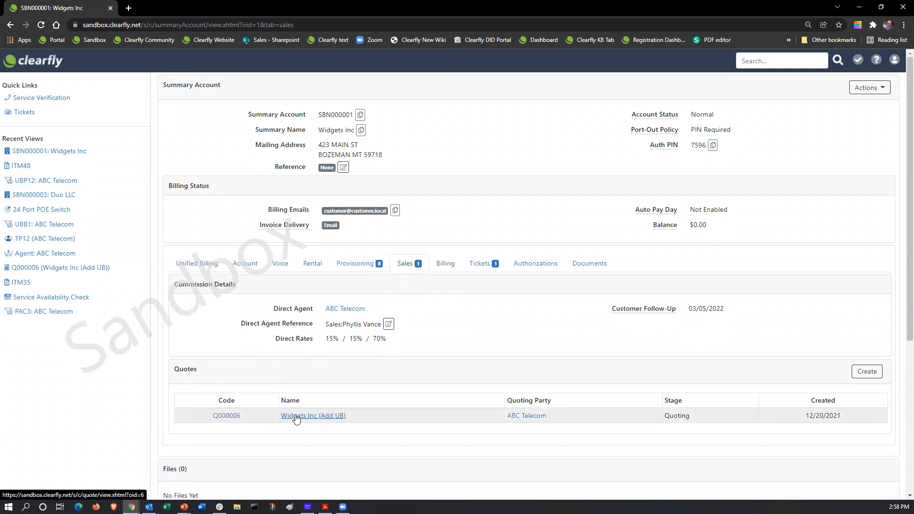
From Home, open ABC Telecom's Quotes list and scroll to the pending quotes, including Q000006
{"action": "left_click", "coordinate": [17, 63]}
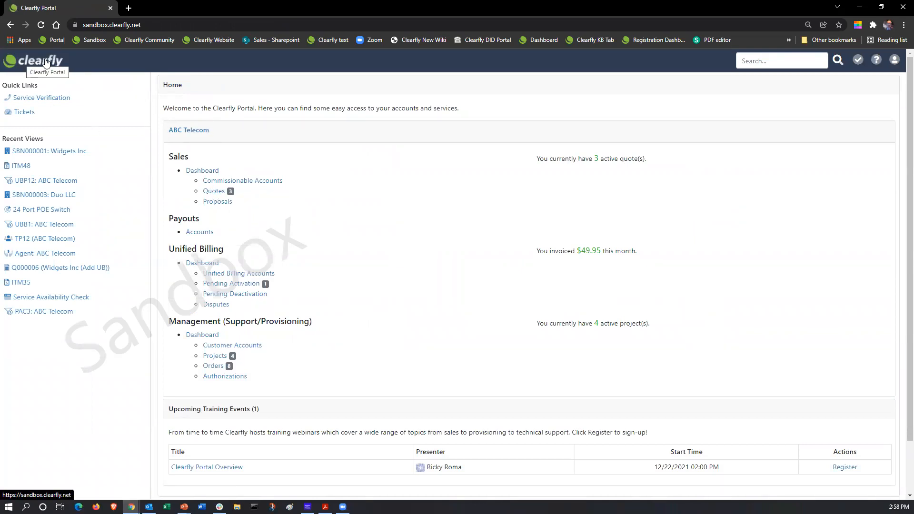
{"action": "left_click", "coordinate": [219, 193]}
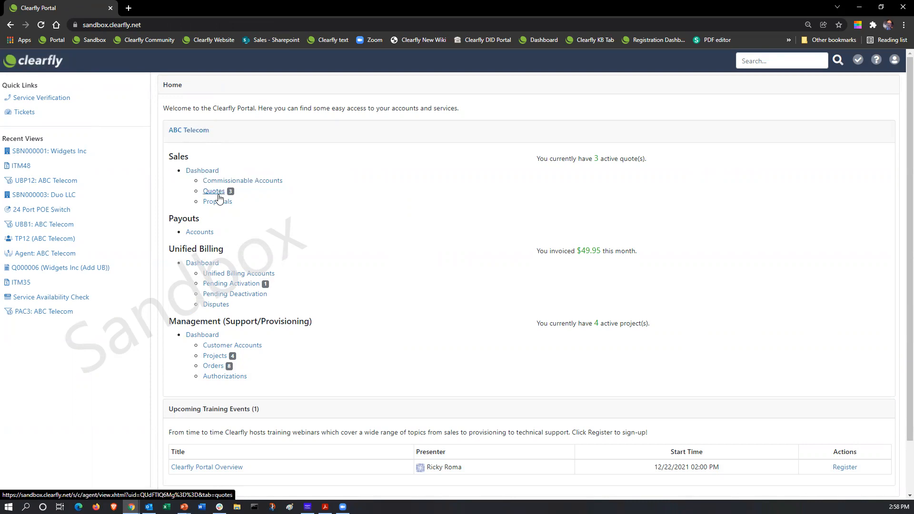
{"action": "scroll", "coordinate": [298, 285], "scroll_direction": "down", "scroll_amount": 4}
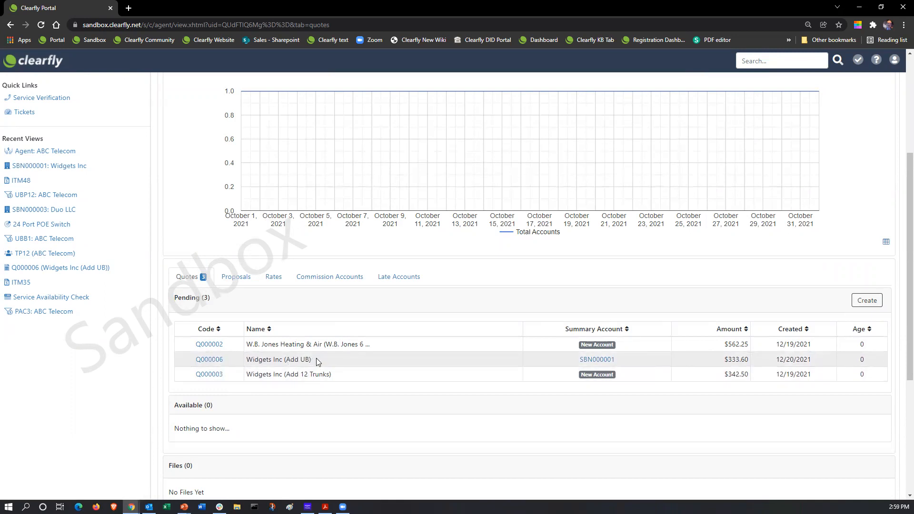
{"action": "left_click", "coordinate": [210, 361]}
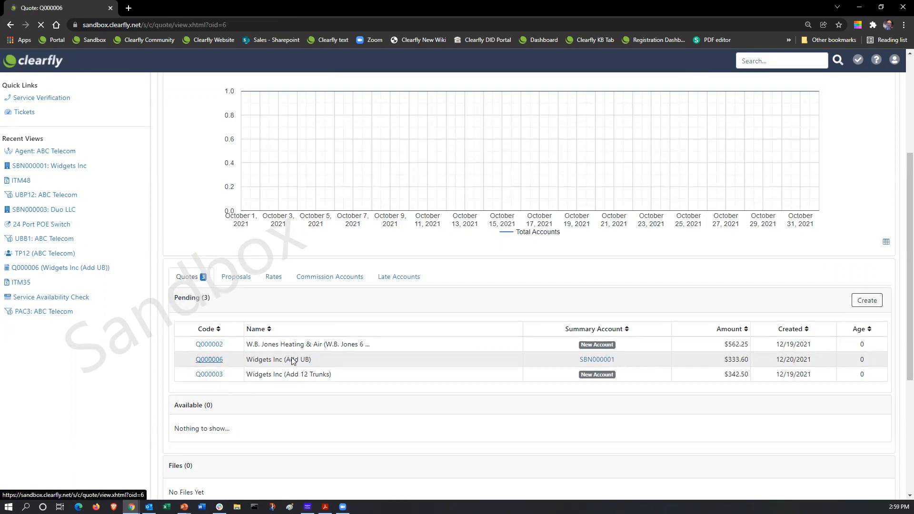
{"action": "scroll", "coordinate": [521, 346], "scroll_direction": "down", "scroll_amount": 2}
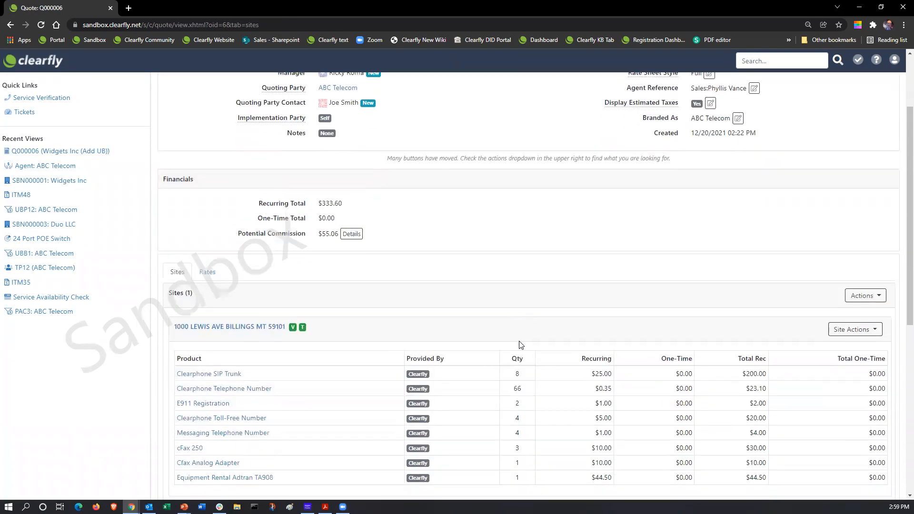
{"action": "scroll", "coordinate": [521, 345], "scroll_direction": "down", "scroll_amount": 1}
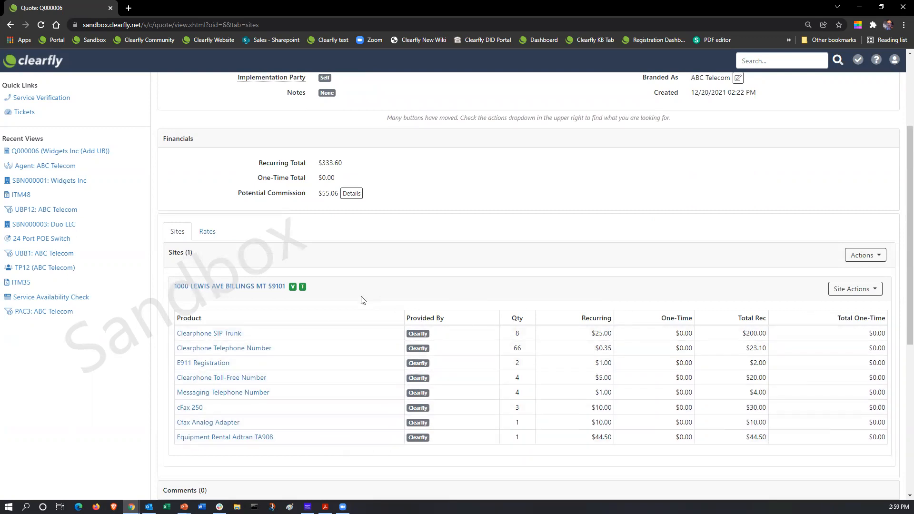
{"action": "left_click", "coordinate": [260, 288]}
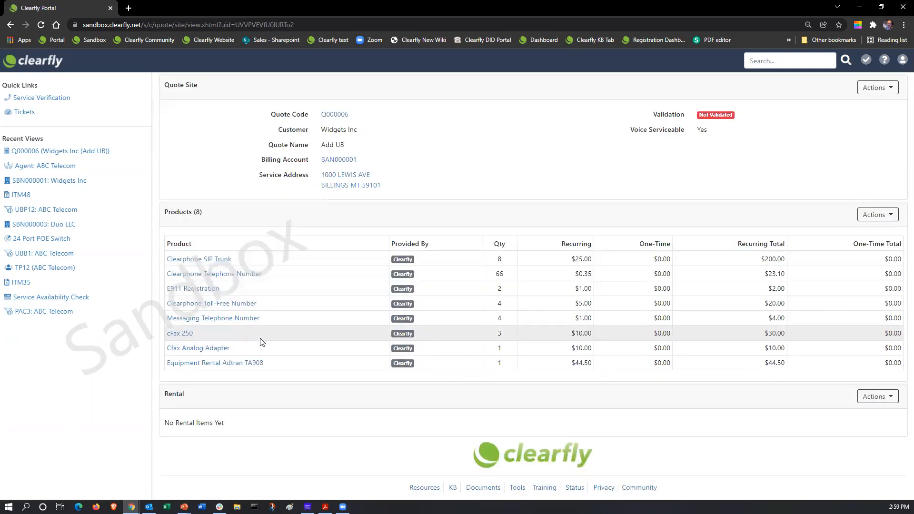
{"action": "left_click", "coordinate": [893, 219]}
{"action": "left_click", "coordinate": [859, 234]}
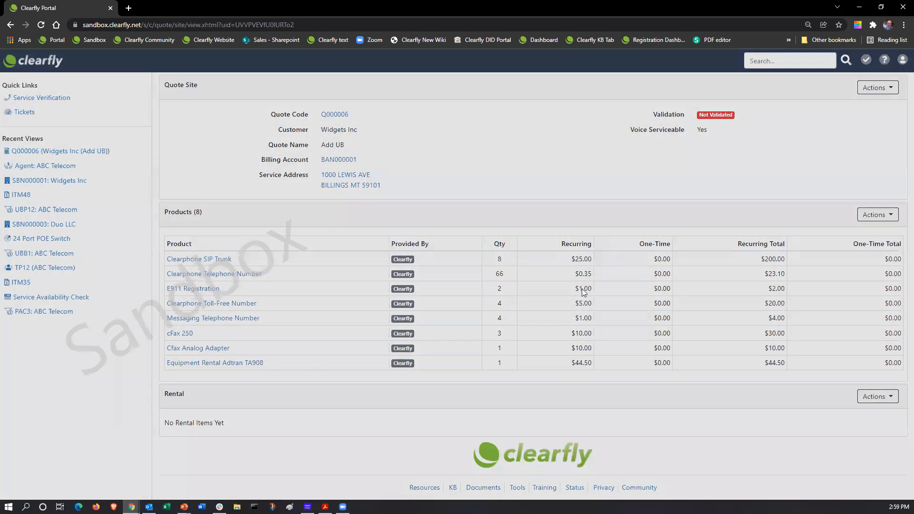
Add Monthly Remote Service (Recurring) to the site at quantity 1, price $50.00, with a description
{"action": "left_click", "coordinate": [327, 116]}
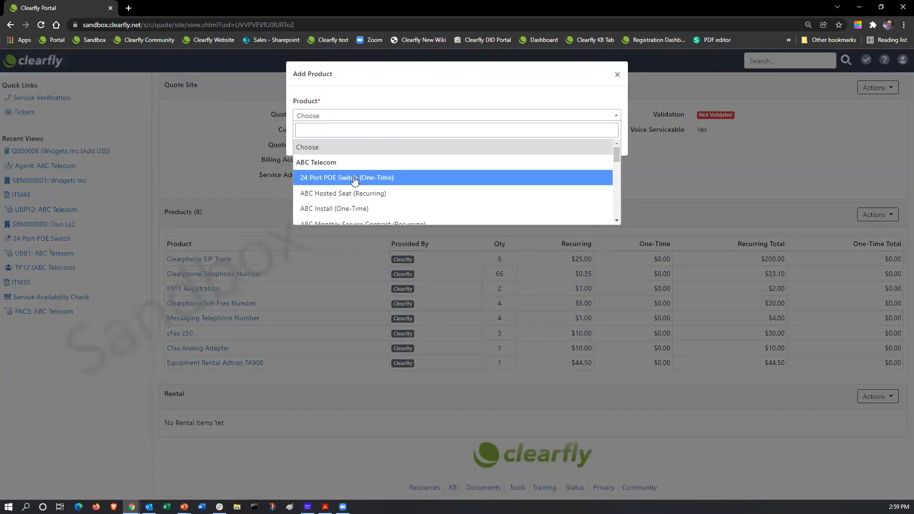
{"action": "scroll", "coordinate": [353, 177], "scroll_direction": "down", "scroll_amount": 1}
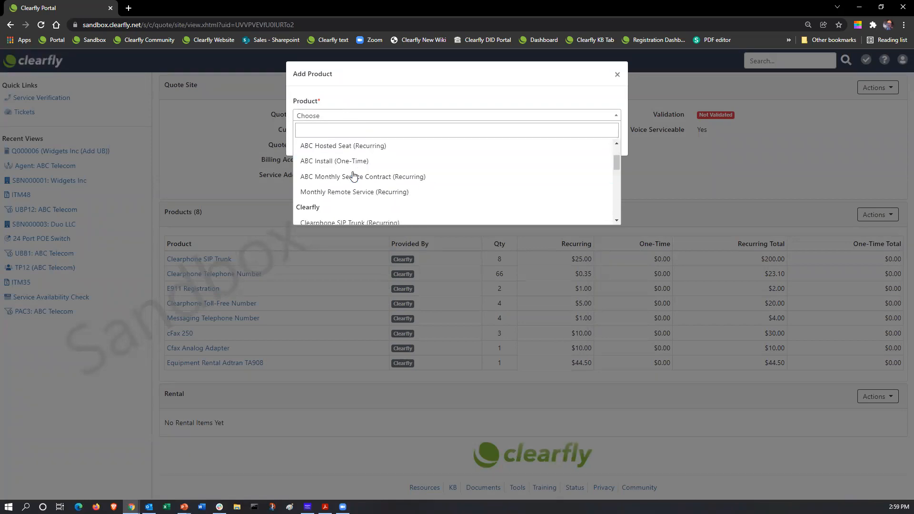
{"action": "left_click", "coordinate": [386, 191]}
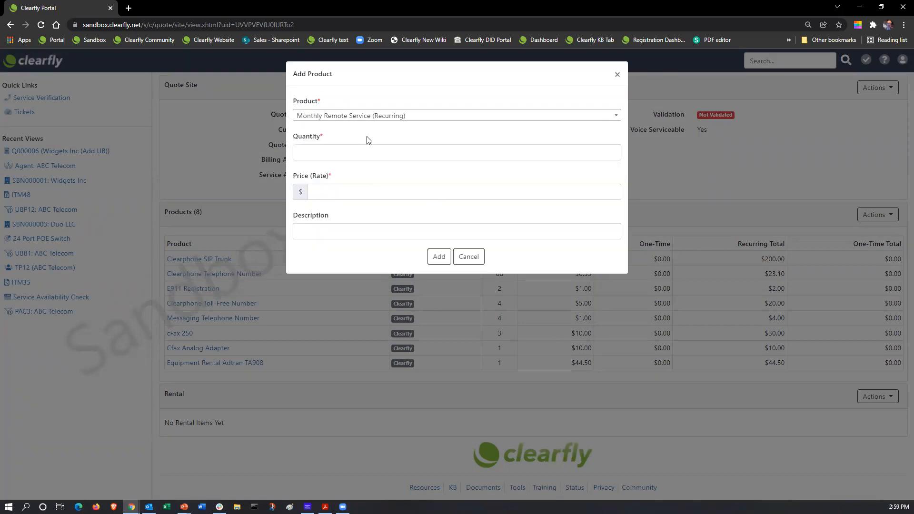
{"action": "left_click", "coordinate": [343, 150]}
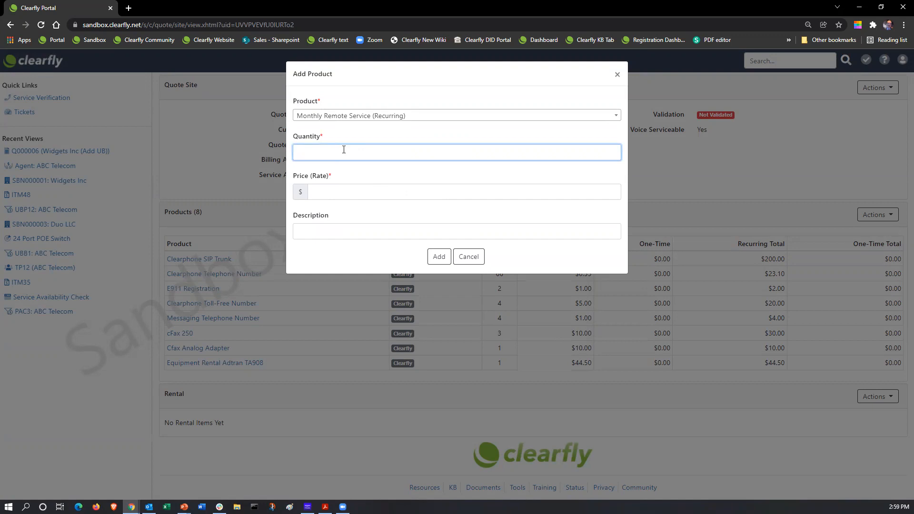
{"action": "left_click", "coordinate": [360, 192]}
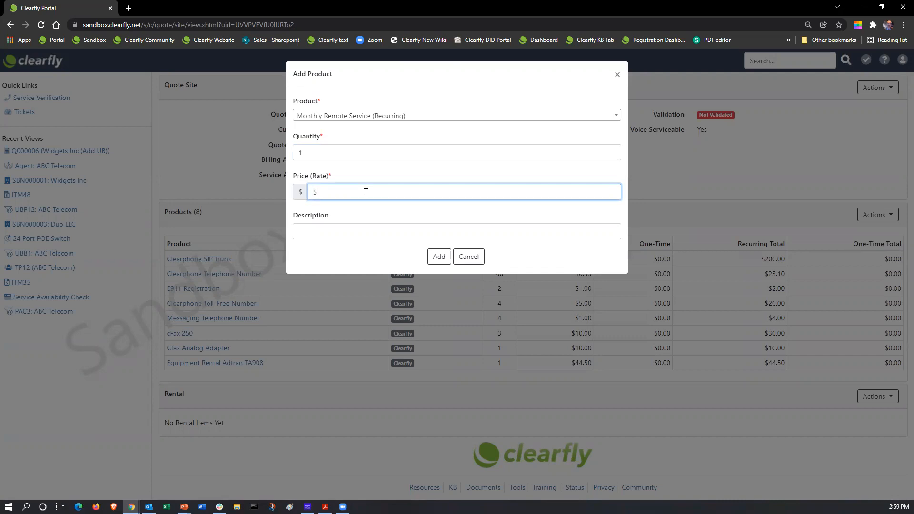
{"action": "left_click", "coordinate": [314, 233]}
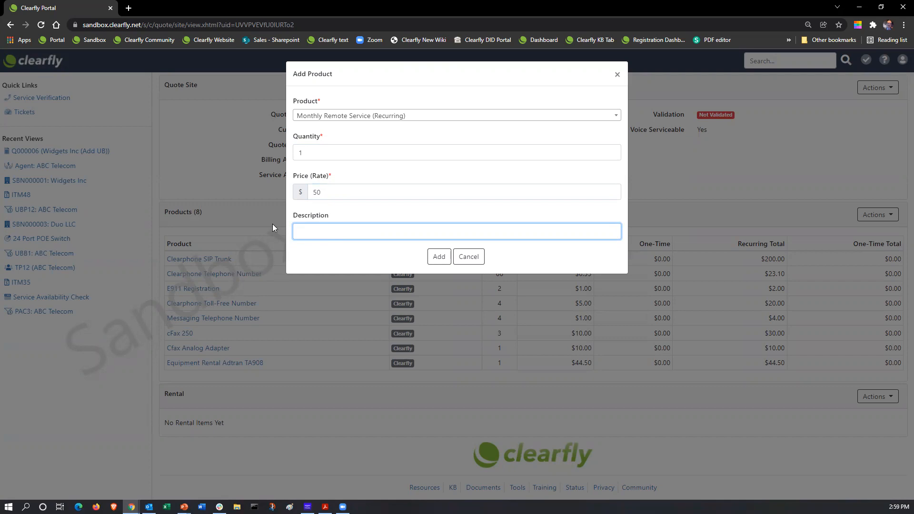
{"action": "left_click", "coordinate": [439, 257]}
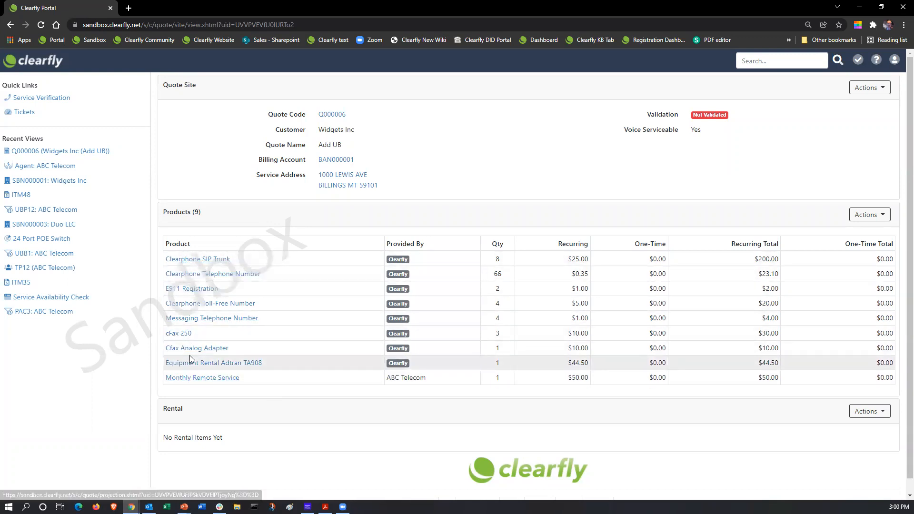
Set the Monthly Remote Service item's description to 'Description' and check the updated site totals
{"action": "left_click", "coordinate": [198, 379]}
{"action": "left_click", "coordinate": [214, 340]}
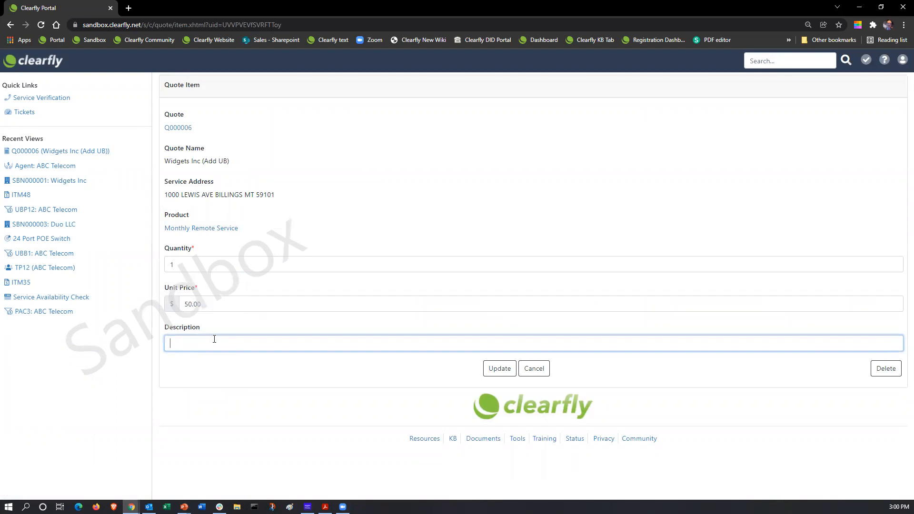
{"action": "type", "text": "Description"}
{"action": "left_click", "coordinate": [496, 369]}
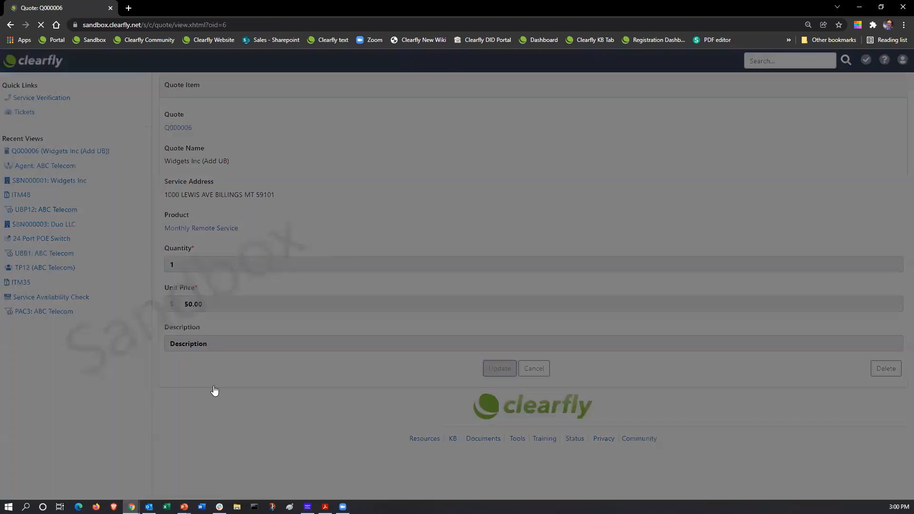
{"action": "scroll", "coordinate": [321, 374], "scroll_direction": "down", "scroll_amount": 5}
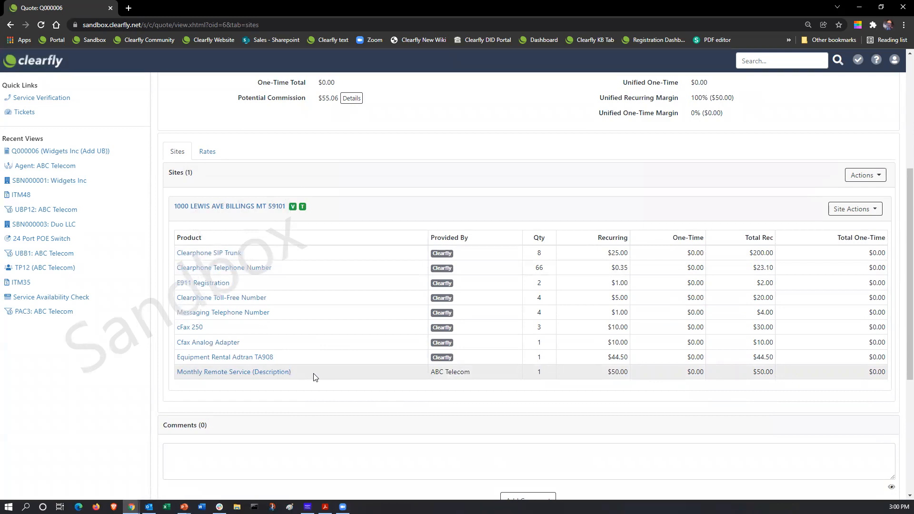
{"action": "scroll", "coordinate": [351, 355], "scroll_direction": "up", "scroll_amount": 5}
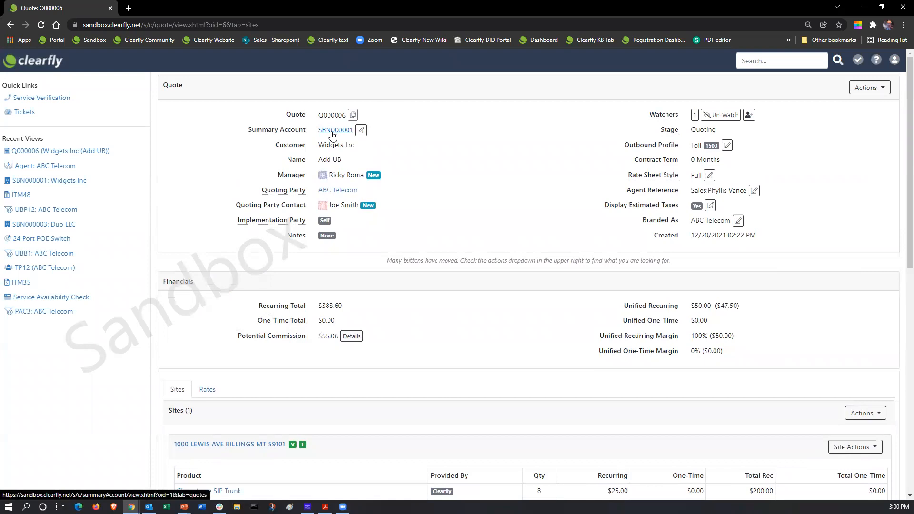
Go Home, open the Unified Billing Dashboard, and select Widgets Inc account SBN000001
{"action": "left_click", "coordinate": [38, 62]}
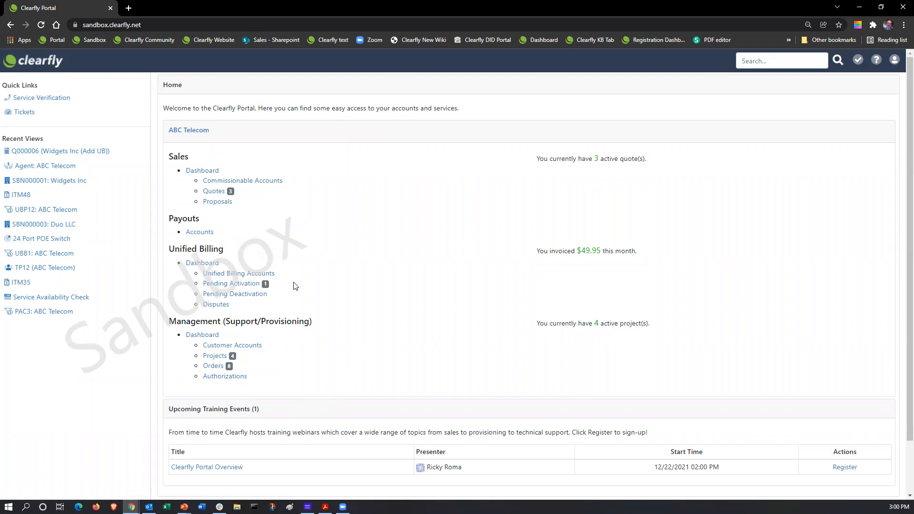
{"action": "left_click", "coordinate": [200, 262]}
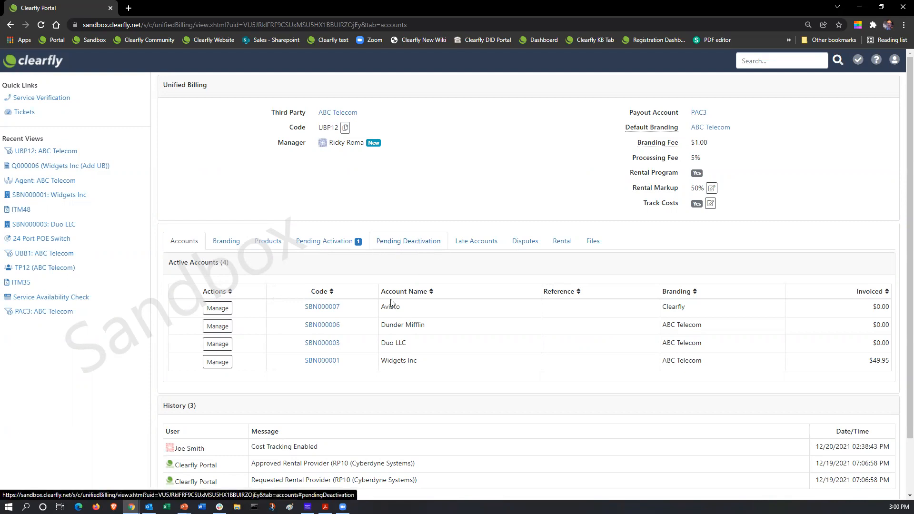
{"action": "left_click", "coordinate": [322, 363]}
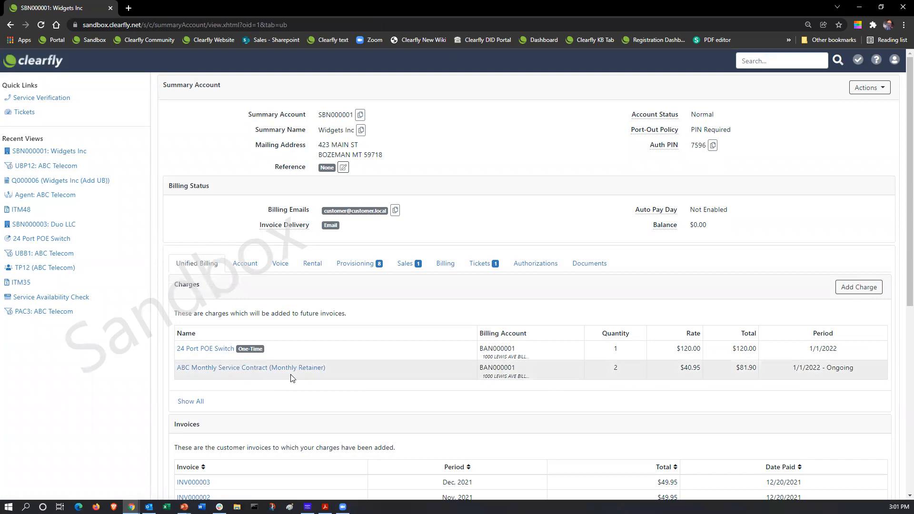
Set the ABC Monthly Service Contract charge to quantity 1 ($40.95) and begin clearing its billing start
{"action": "left_click", "coordinate": [261, 369]}
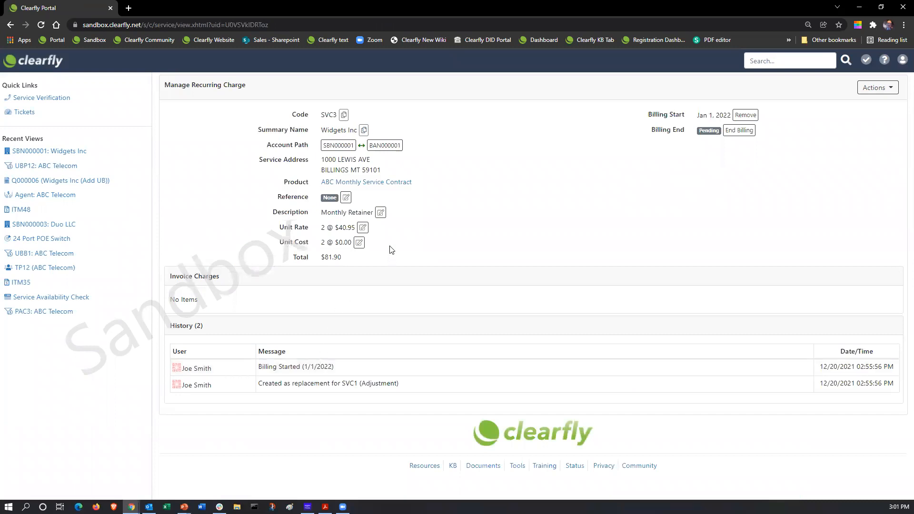
{"action": "left_click", "coordinate": [362, 228]}
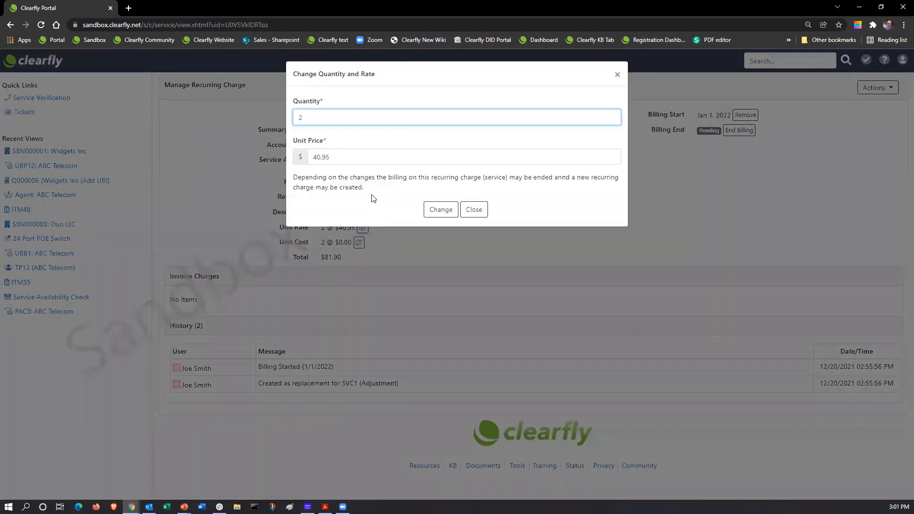
{"action": "left_click", "coordinate": [481, 214]}
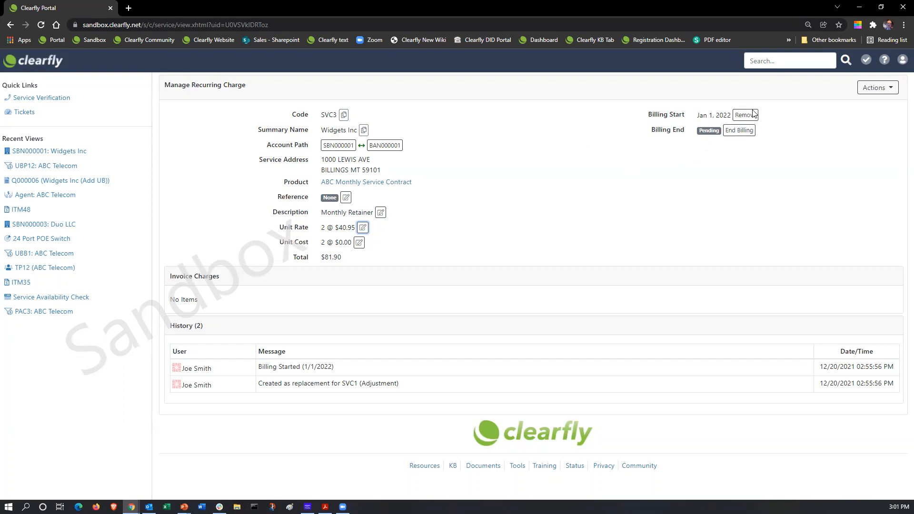
{"action": "left_click", "coordinate": [363, 228]}
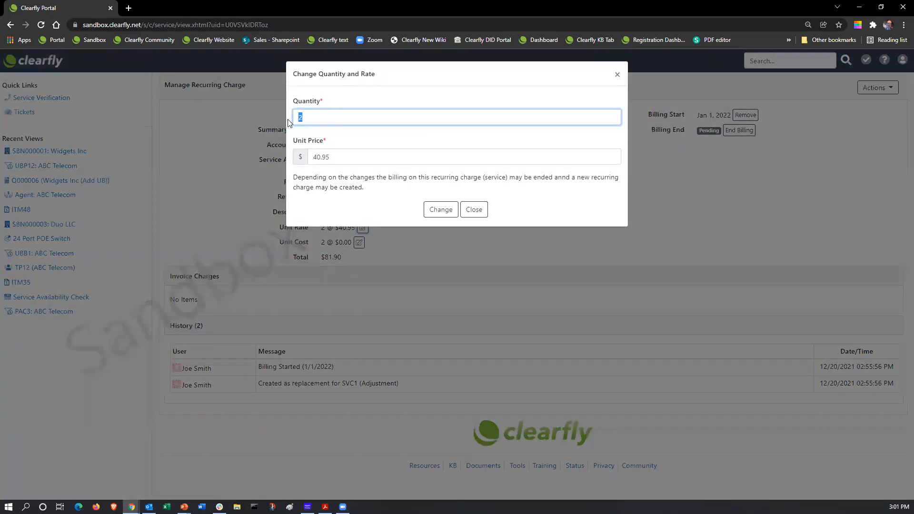
{"action": "left_click", "coordinate": [441, 209]}
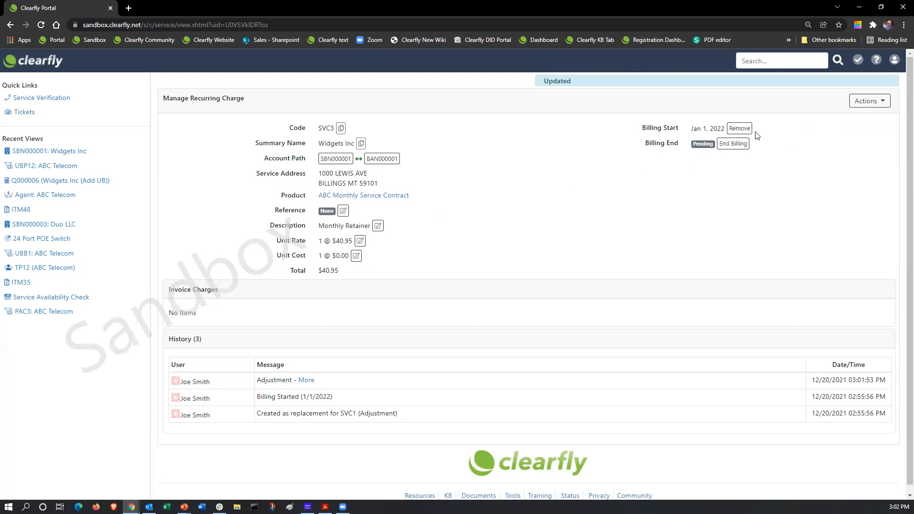
{"action": "left_click", "coordinate": [739, 128]}
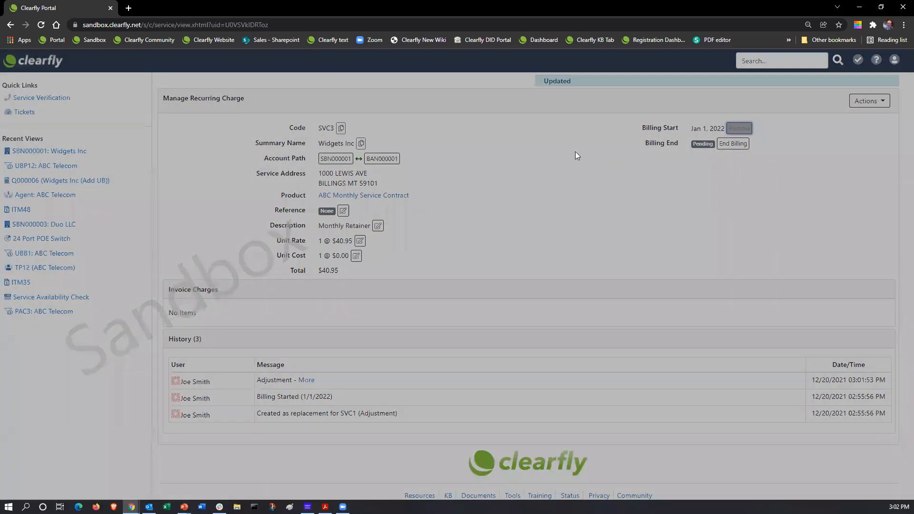
Clear the billing start date and remove the ABC Monthly Service Contract charge with a reason
{"action": "left_click", "coordinate": [437, 131]}
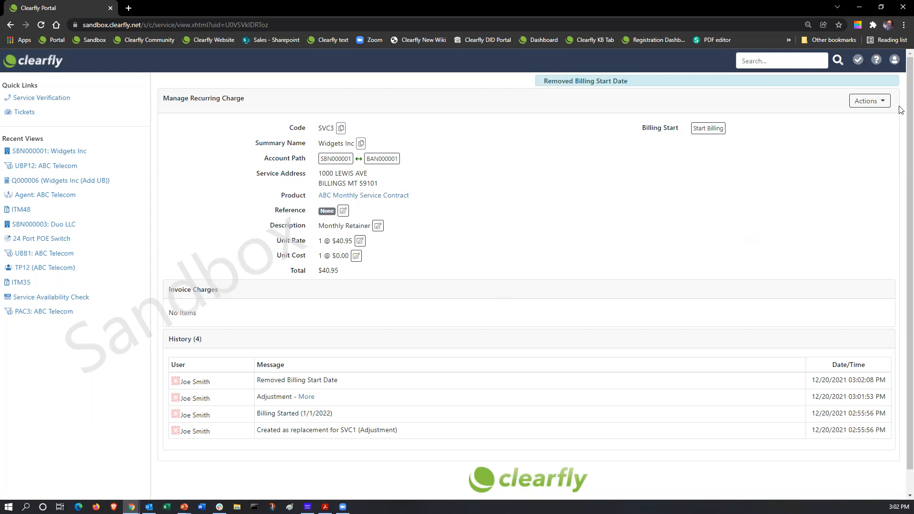
{"action": "left_click", "coordinate": [869, 101]}
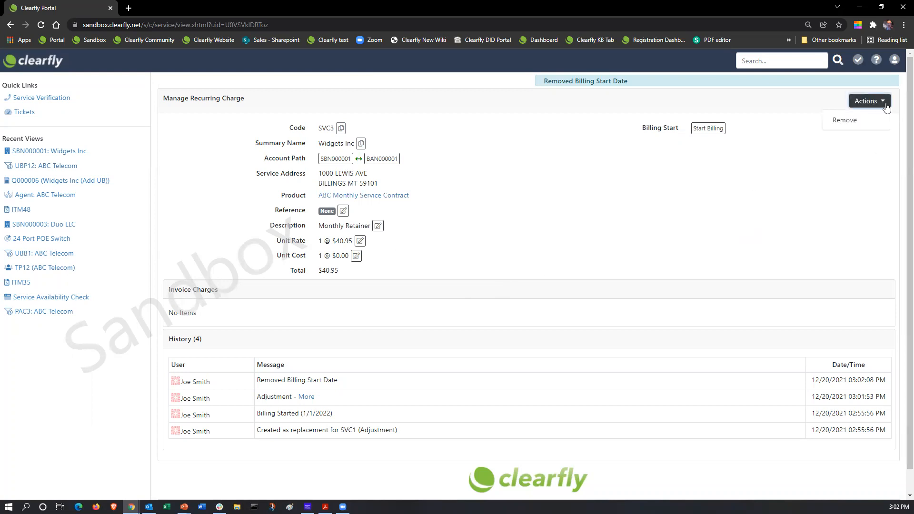
{"action": "left_click", "coordinate": [845, 123]}
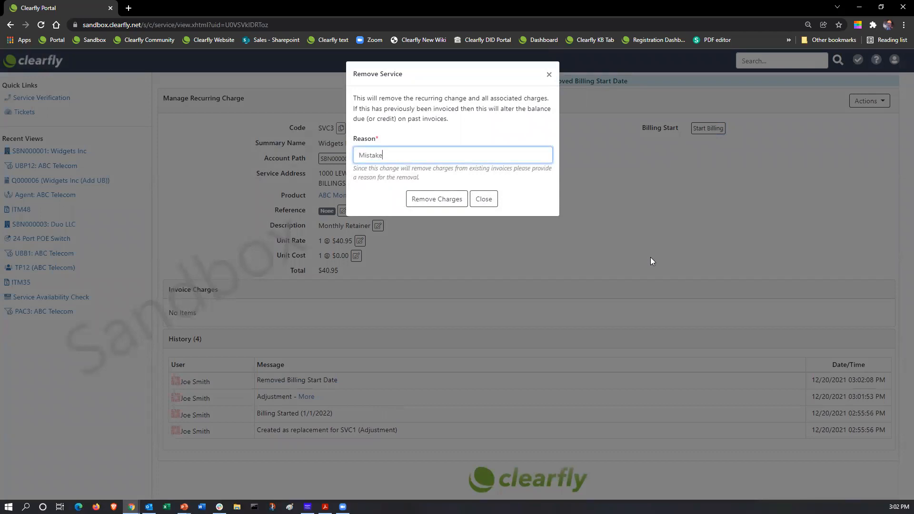
{"action": "left_click", "coordinate": [445, 202]}
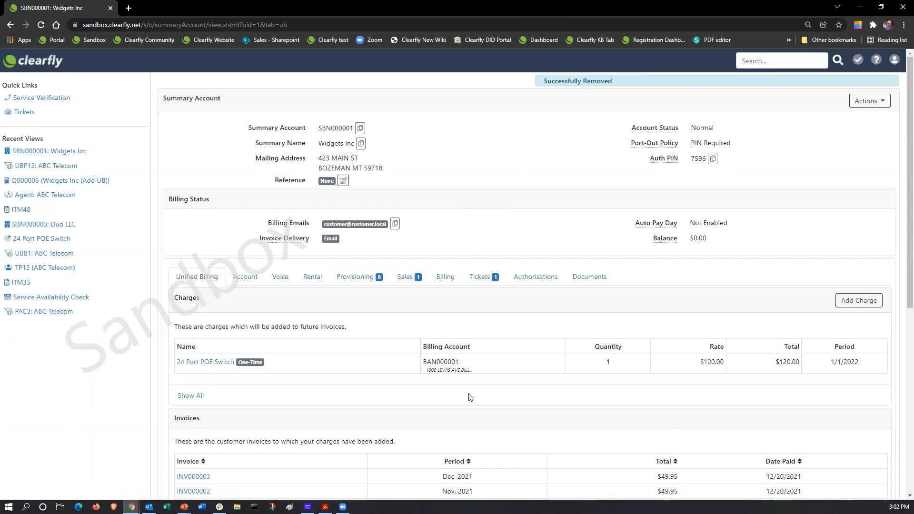
List all Widgets Inc services and view the ABC Monthly Service Contract product details
{"action": "scroll", "coordinate": [398, 364], "scroll_direction": "down", "scroll_amount": 2}
{"action": "scroll", "coordinate": [400, 363], "scroll_direction": "up", "scroll_amount": 2}
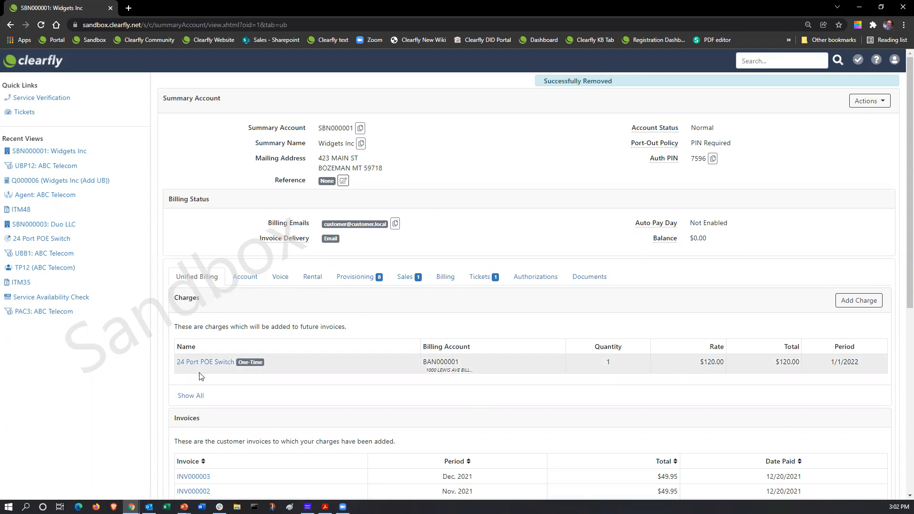
{"action": "left_click", "coordinate": [185, 397]}
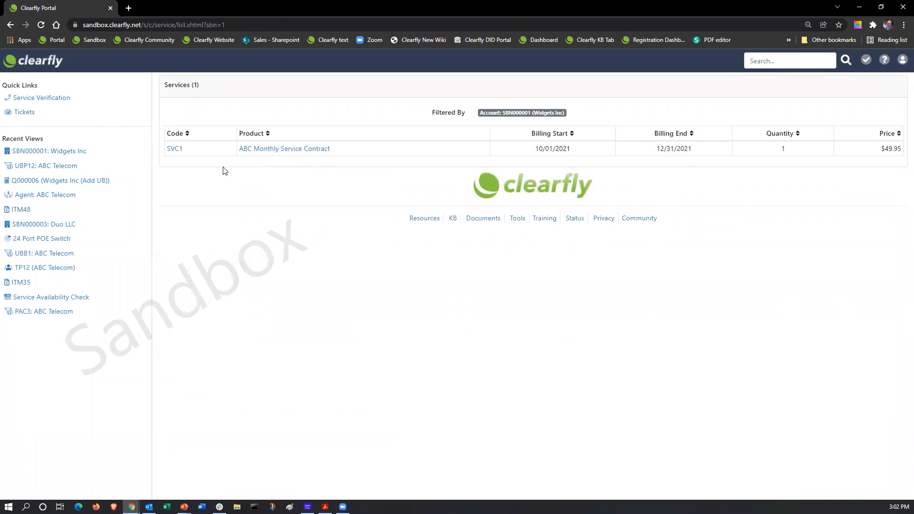
{"action": "left_click", "coordinate": [274, 151]}
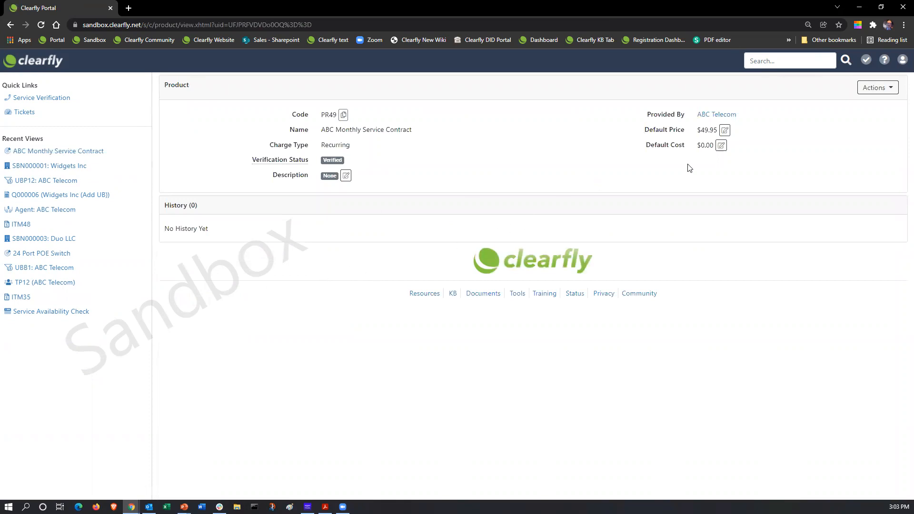
Return to the portal home, minimize the browser, and advance to the Clearfly Sales Contacts slide
{"action": "left_click", "coordinate": [19, 64]}
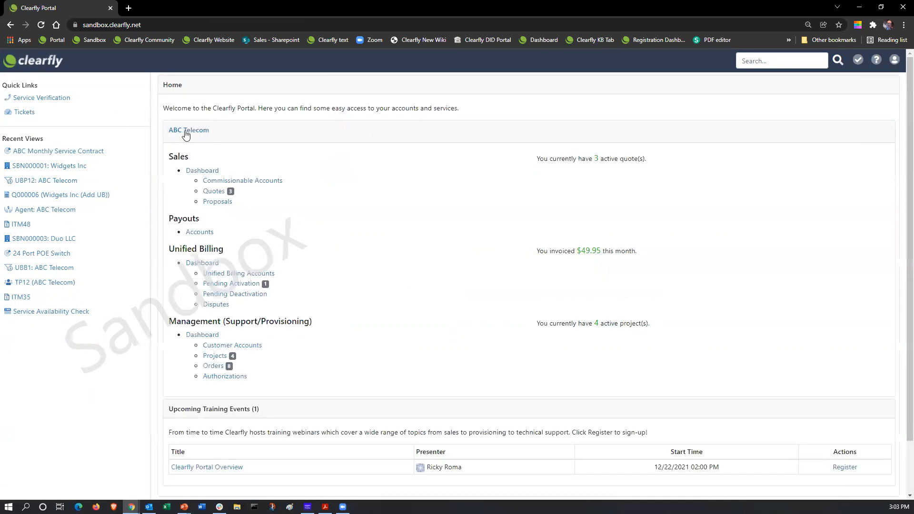
{"action": "scroll", "coordinate": [401, 210], "scroll_direction": "down", "scroll_amount": 2}
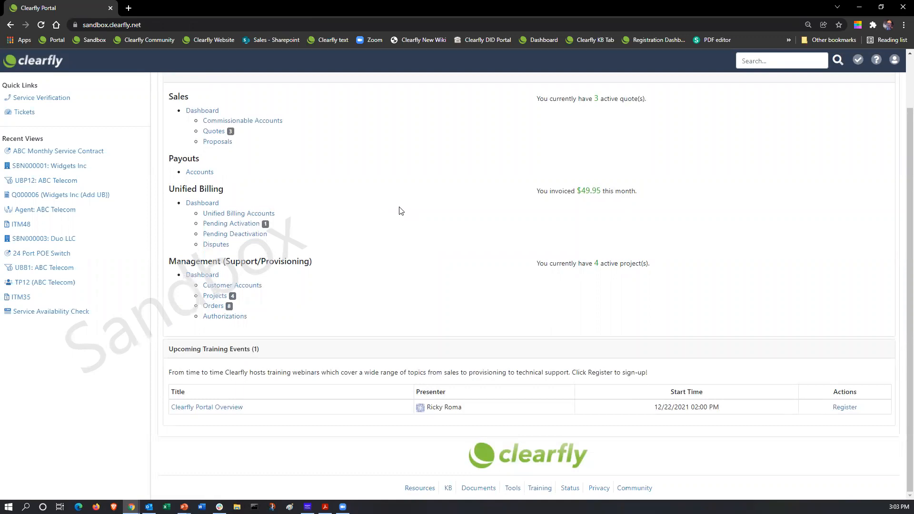
{"action": "left_click", "coordinate": [858, 11]}
{"action": "left_click", "coordinate": [442, 272]}
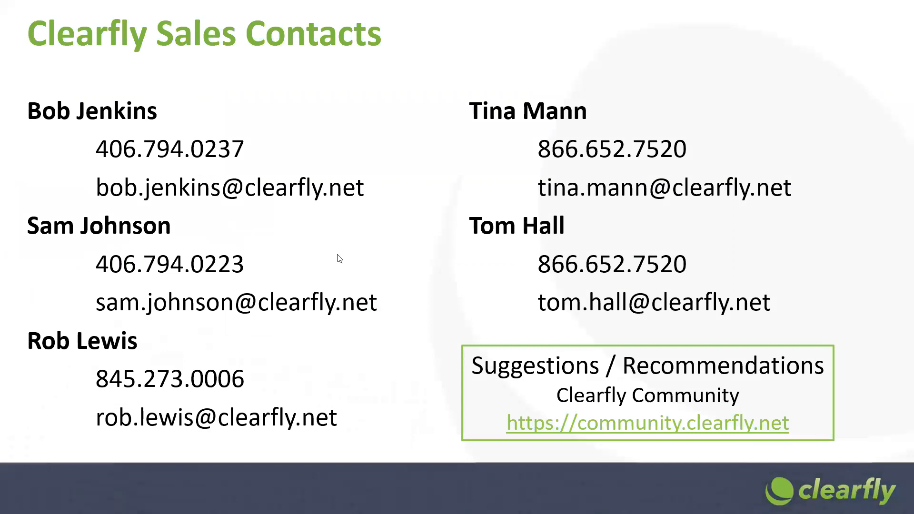